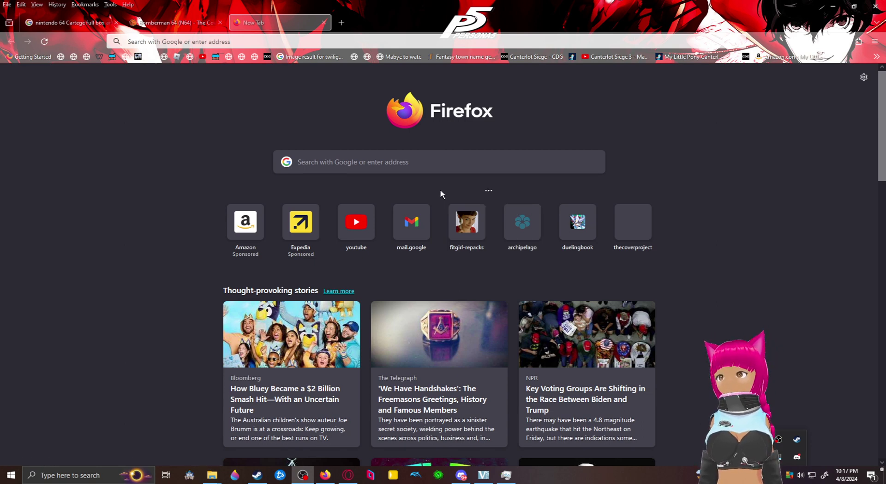
Search the web for Melon Loader and open the LavaGang/MelonLoader repository on GitHub
click(406, 161)
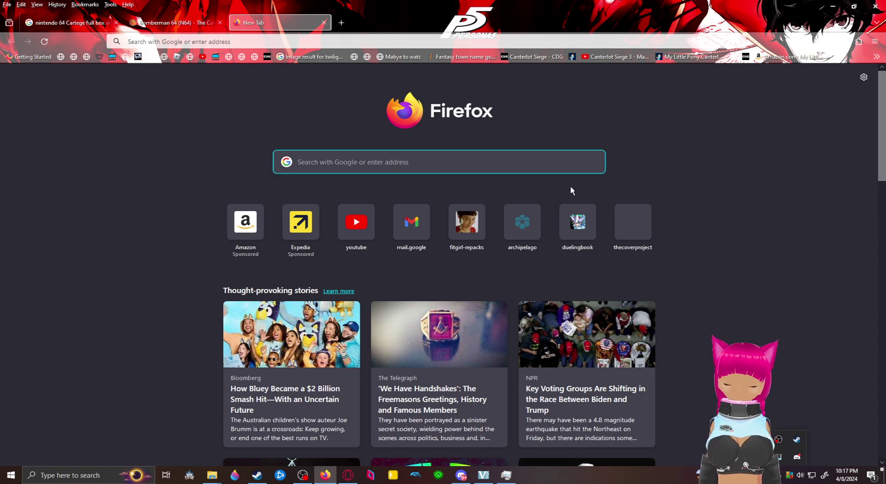
text(Melo)
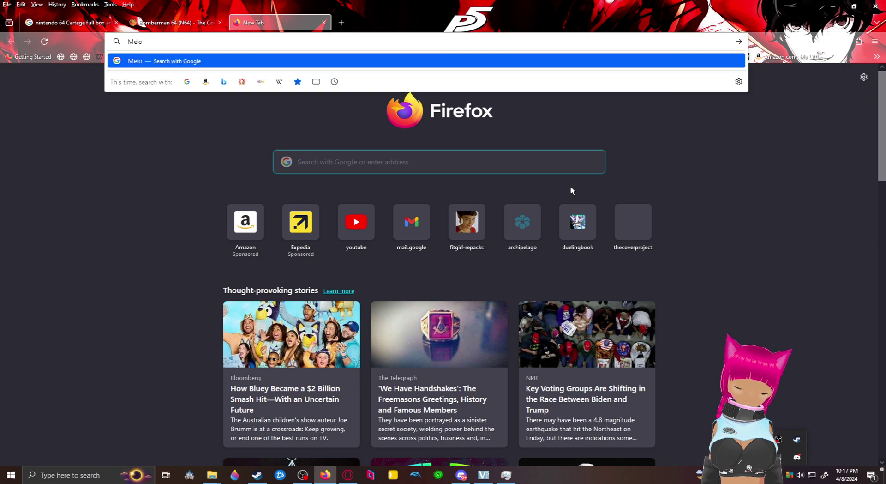
text(n Loader)
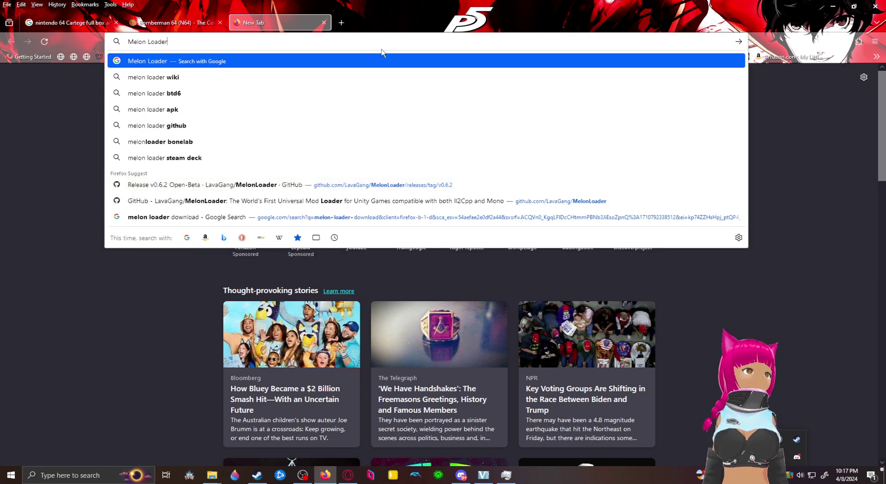
key(Return)
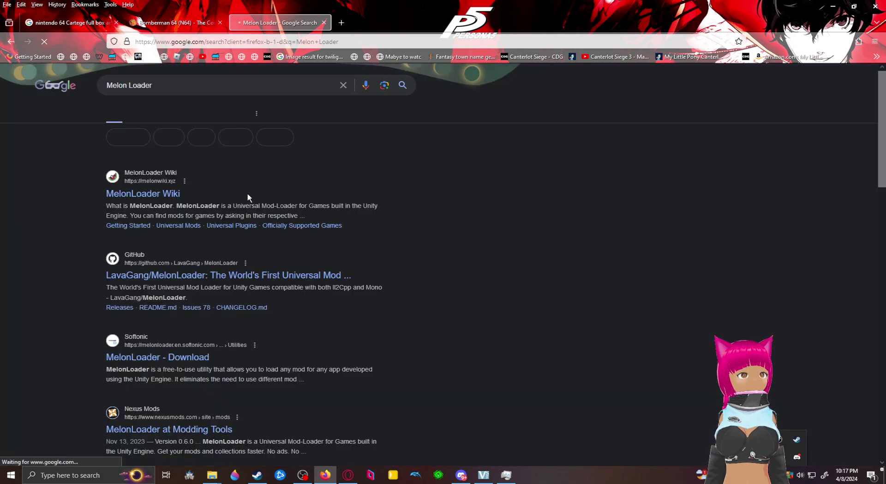
click(199, 279)
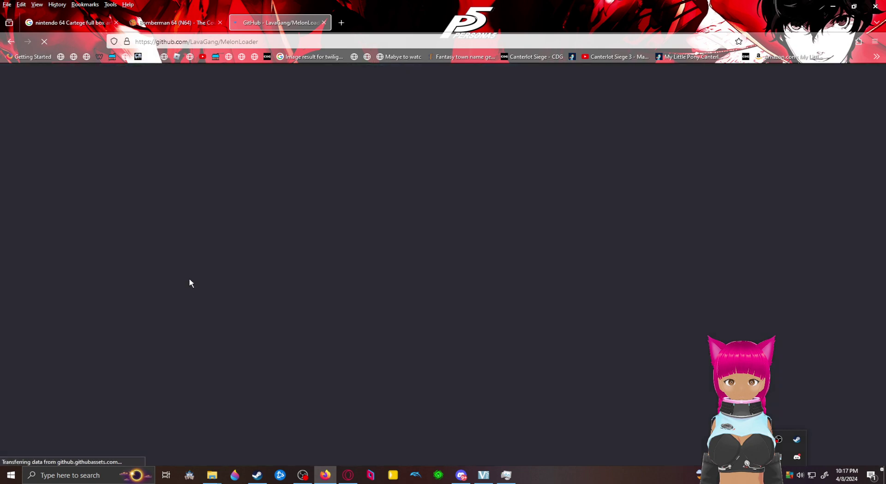
Look through the MelonLoader repository page, including its file list, README, usage guides and releases
scroll(242, 258, down, 7)
scroll(242, 265, down, 4)
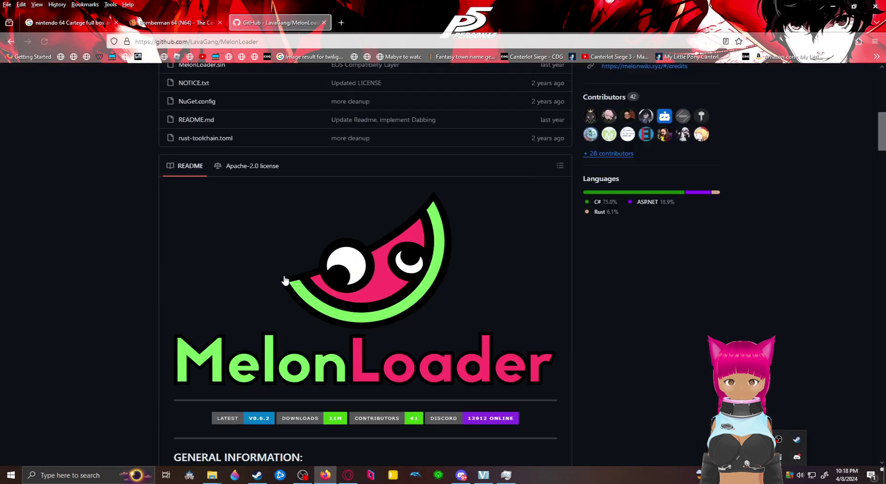
scroll(341, 262, down, 3)
scroll(341, 250, up, 2)
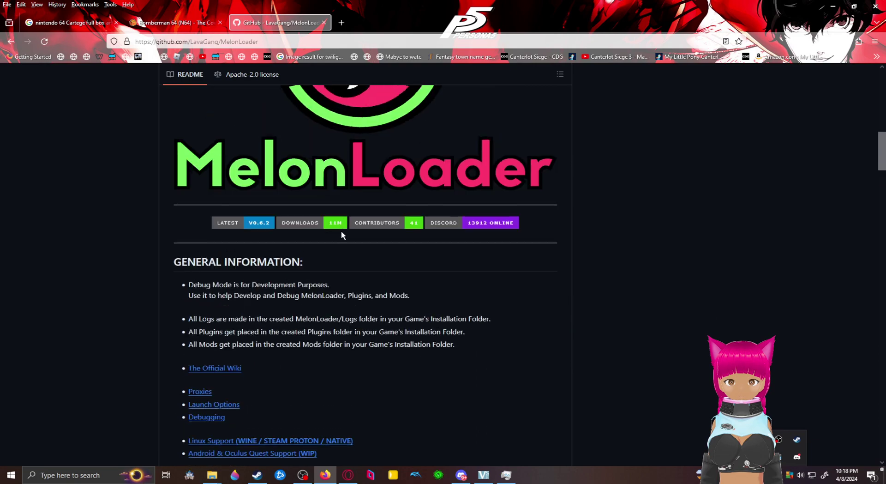
scroll(339, 234, down, 6)
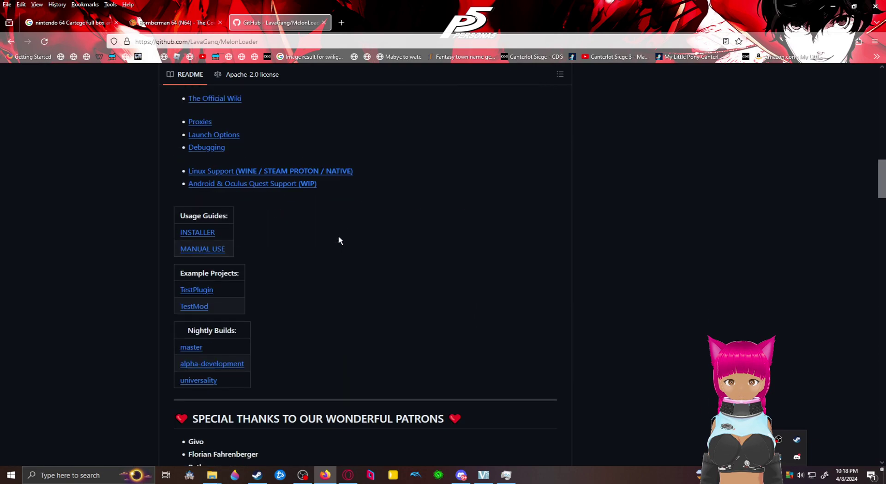
scroll(338, 240, up, 10)
scroll(336, 247, up, 3)
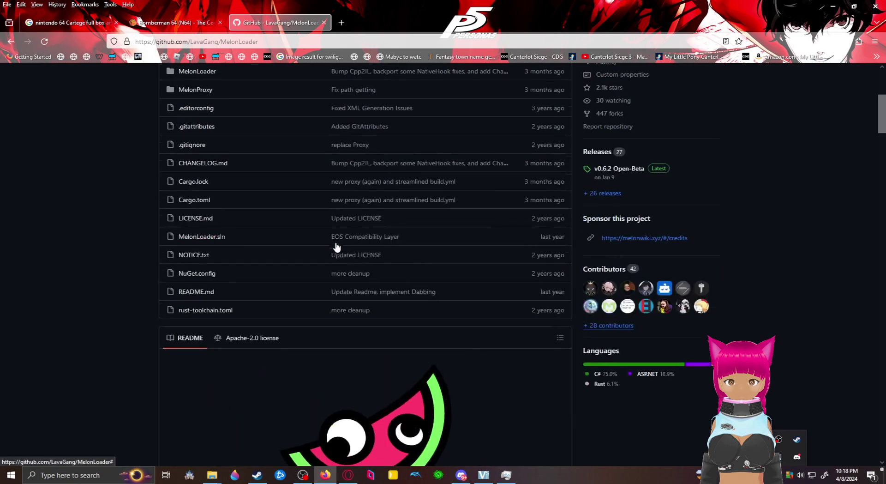
scroll(336, 247, down, 5)
scroll(336, 244, up, 10)
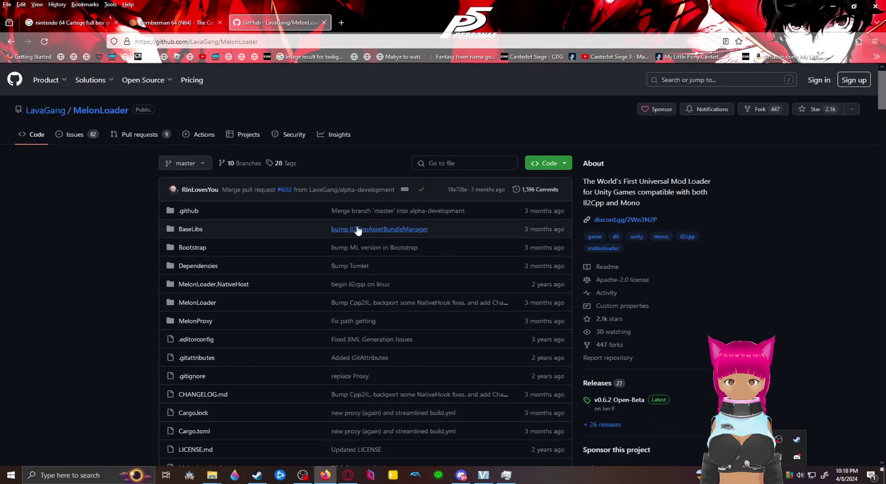
scroll(356, 229, down, 3)
scroll(646, 259, up, 2)
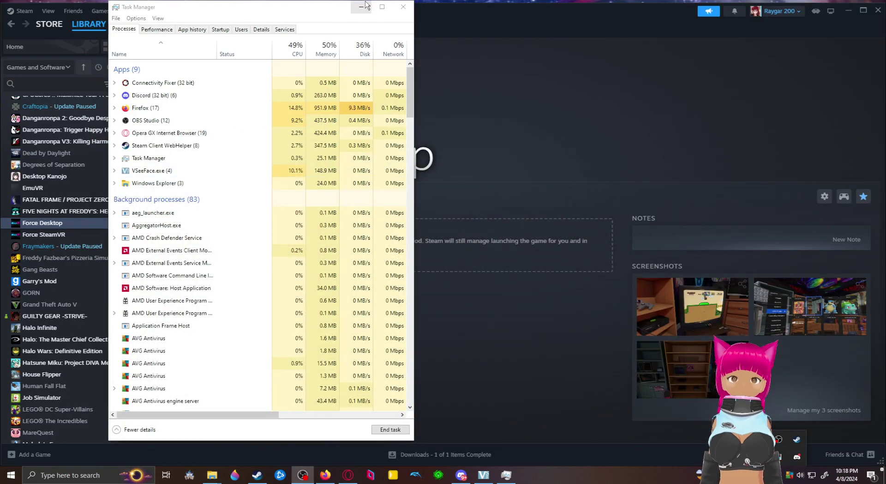
Switch to File Explorer and go to the EMUVR folder on Local Disk (F:)
mouse_move(211, 478)
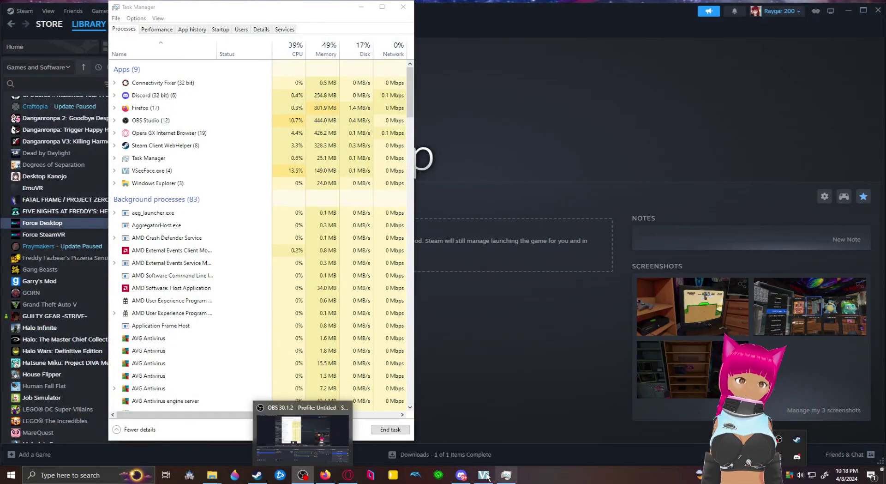
mouse_move(327, 478)
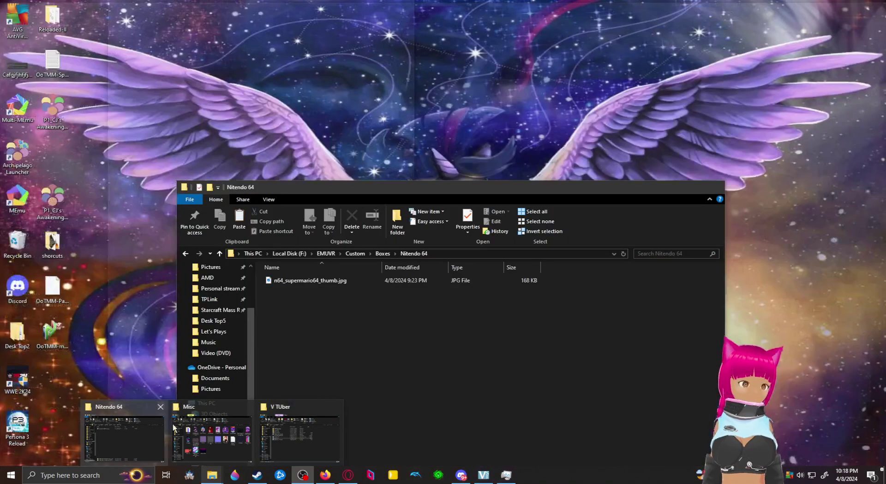
mouse_move(314, 431)
click(287, 435)
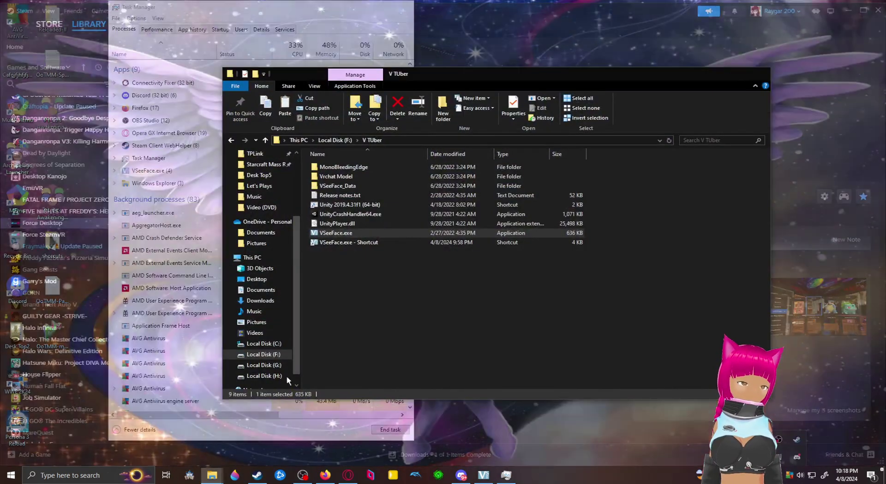
click(263, 354)
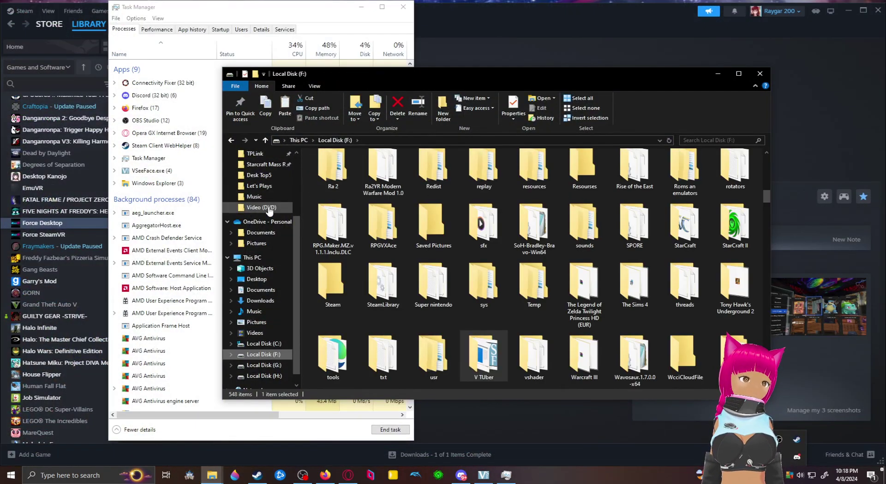
click(263, 207)
click(367, 140)
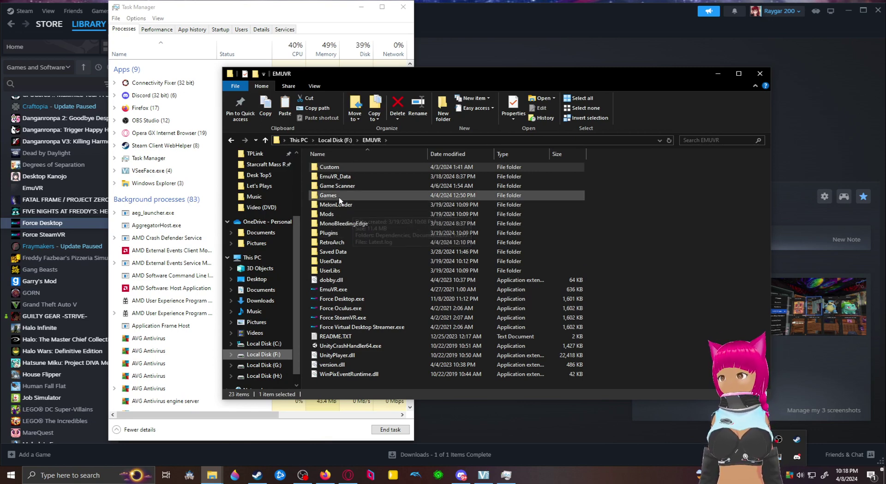
Examine the files and subfolders of the EMUVR installation, including the MelonLoader folder
mouse_move(340, 205)
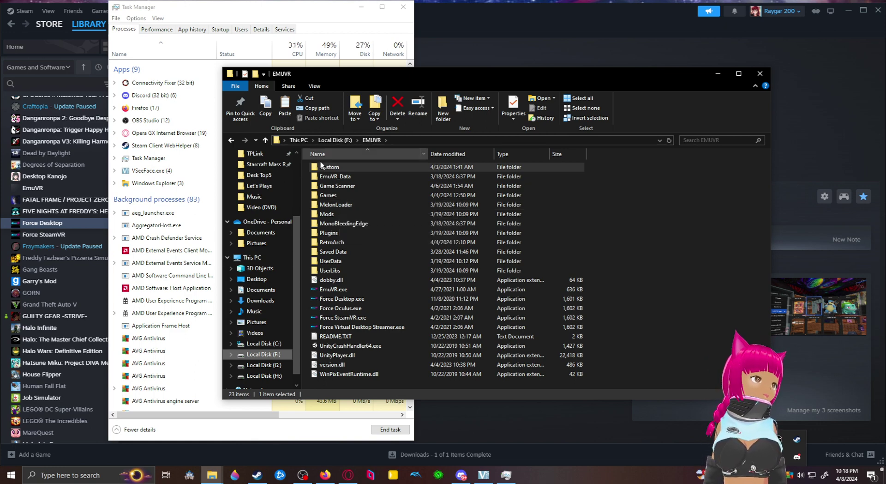
mouse_move(378, 312)
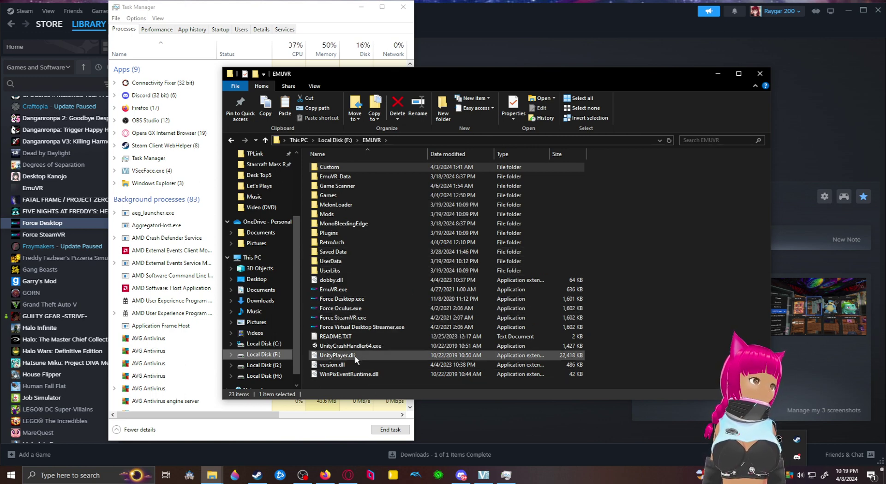
mouse_move(356, 357)
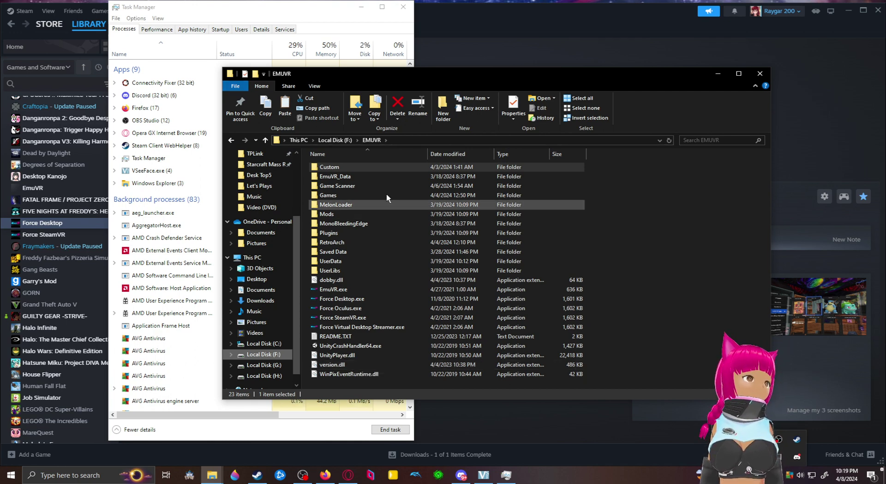
double_click(353, 206)
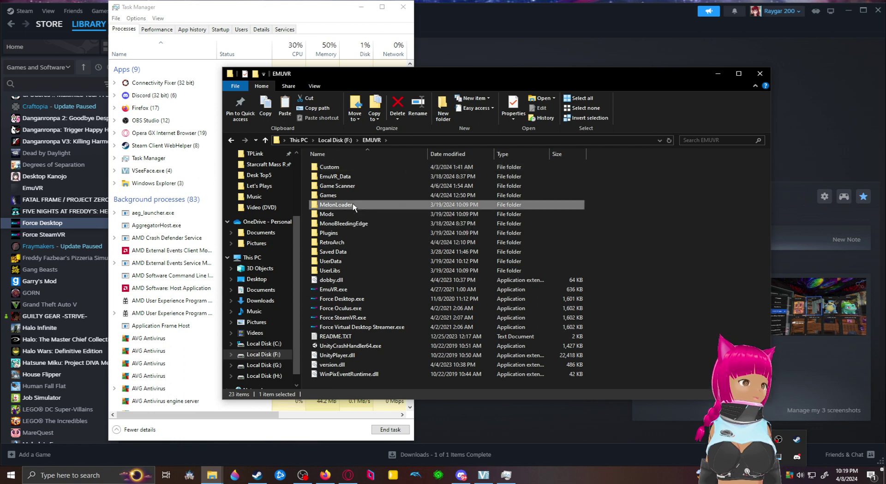
click(265, 140)
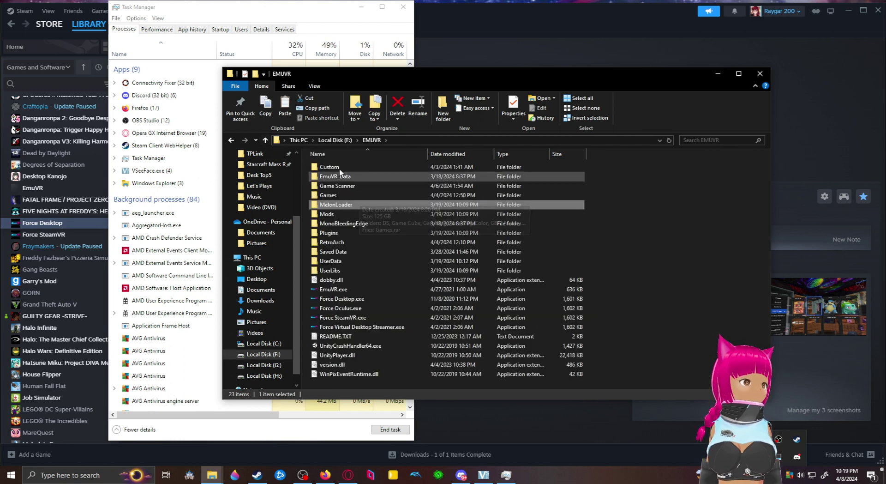
Open the UGC folder inside Custom, look through its .ugc files, and return to the Custom folder
double_click(340, 168)
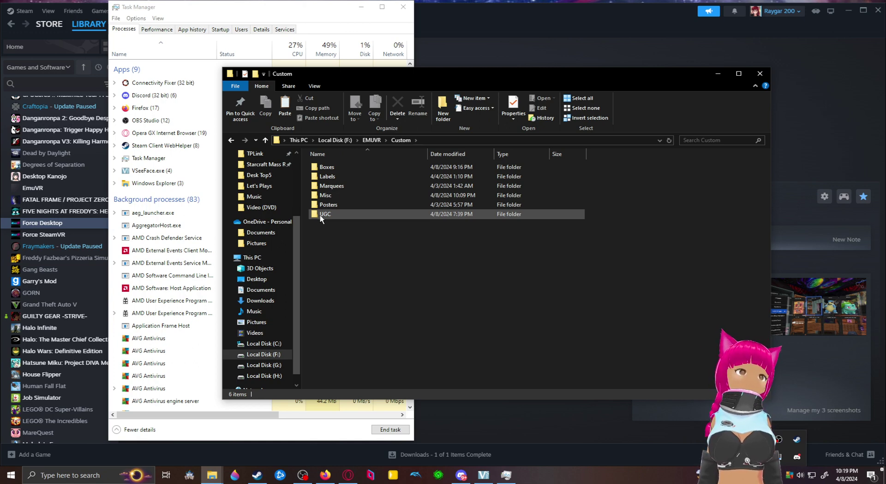
double_click(323, 214)
scroll(428, 223, down, 5)
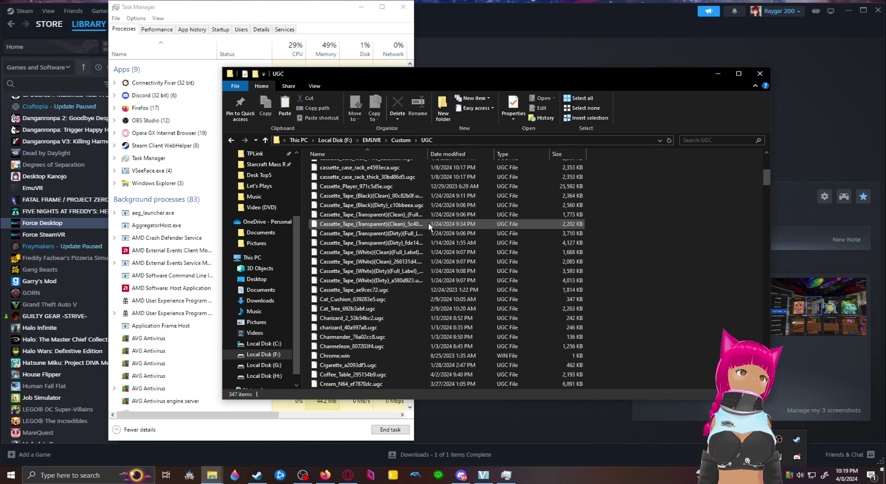
scroll(429, 222, down, 20)
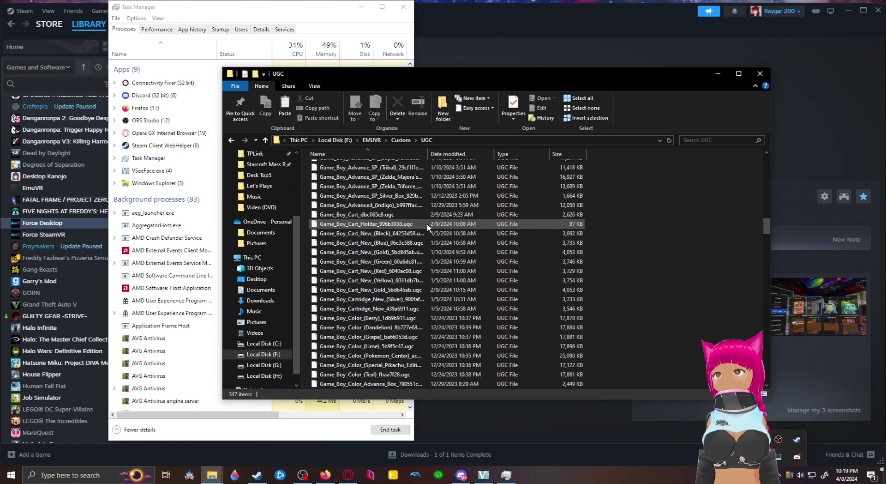
scroll(429, 226, up, 20)
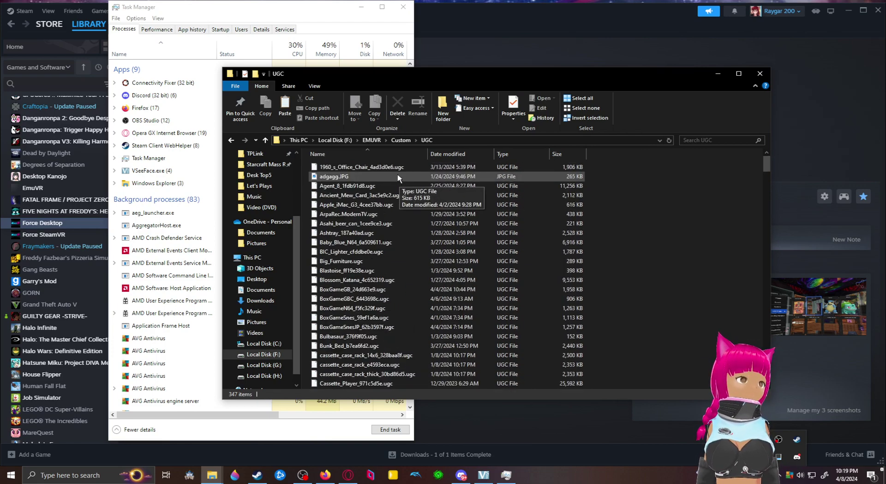
click(265, 139)
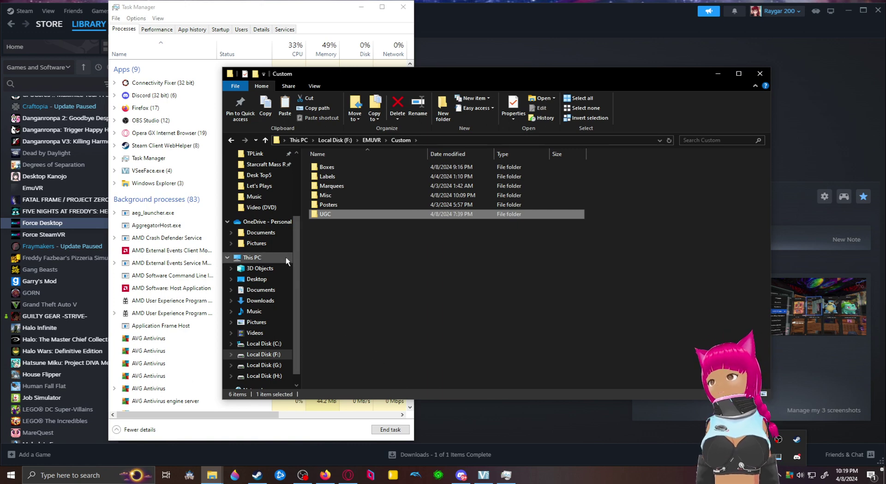
Minimize the File Explorer and Task Manager windows and switch to Discord
click(718, 73)
click(361, 7)
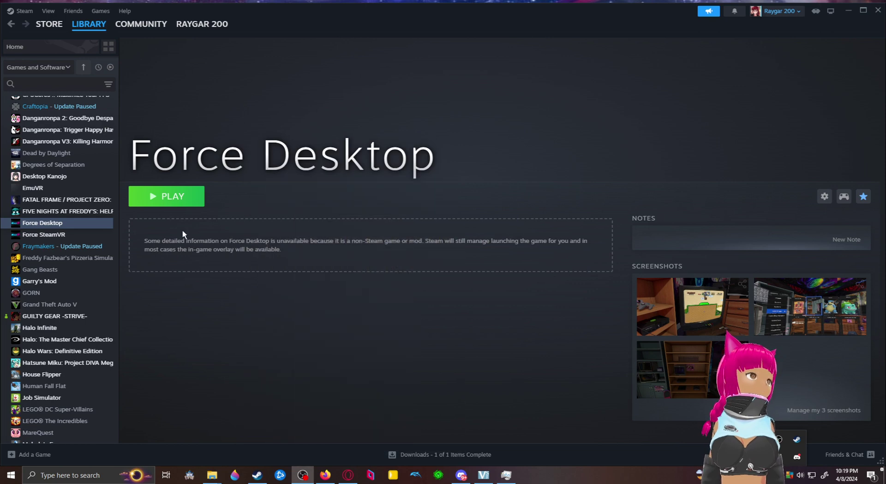
click(461, 474)
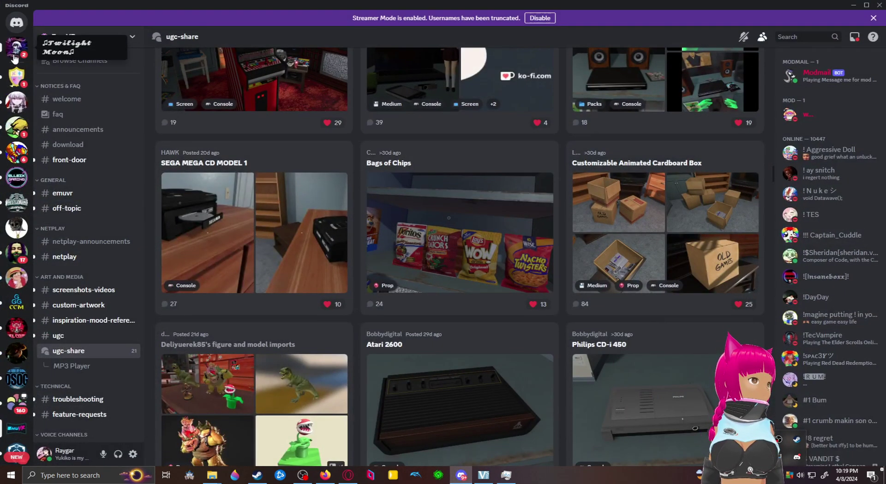
click(16, 48)
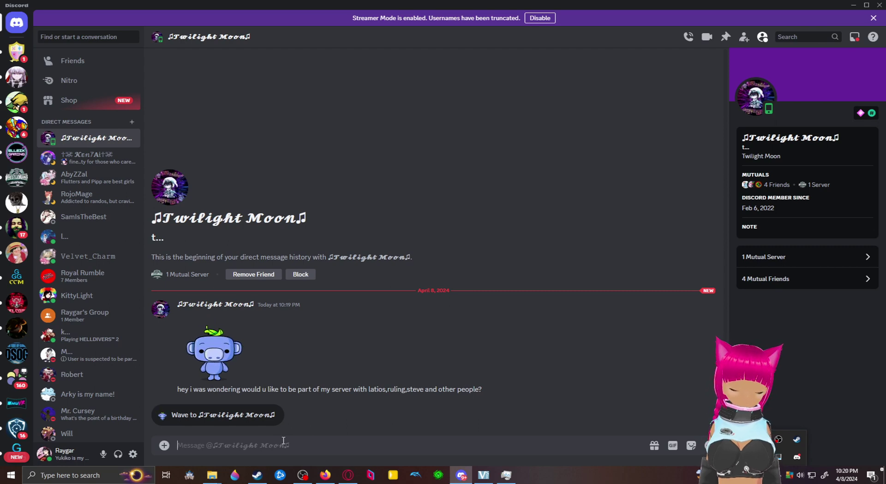
text(I guess bu)
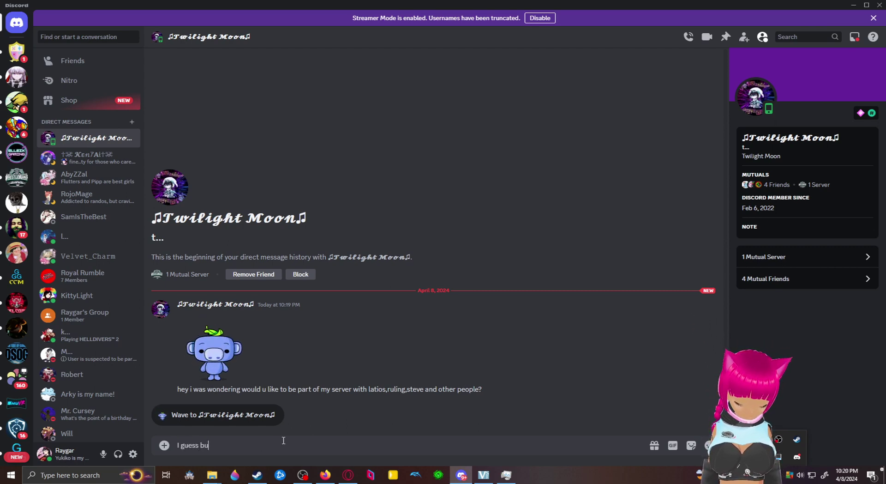
key(BackSpace)
key(BackSpace)
key(BackSpace)
key(BackSpace)
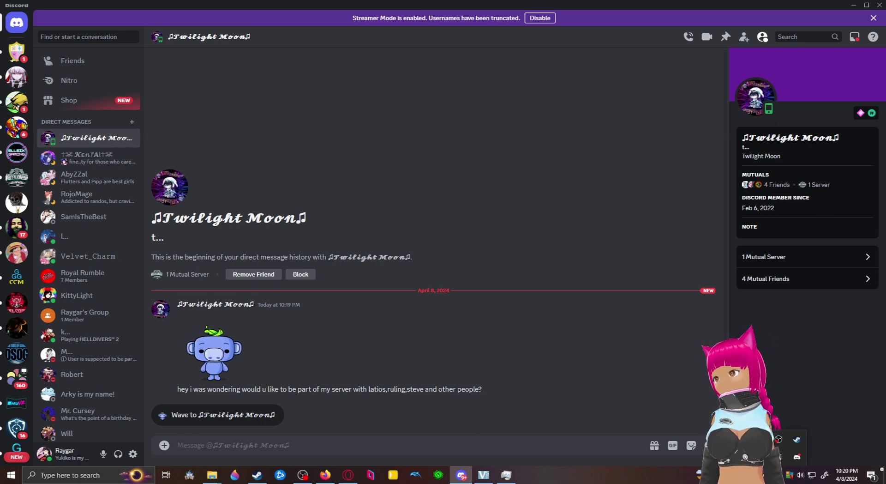
Open the ugc-share channel of the EmuVR server and browse its shared asset posts
click(16, 402)
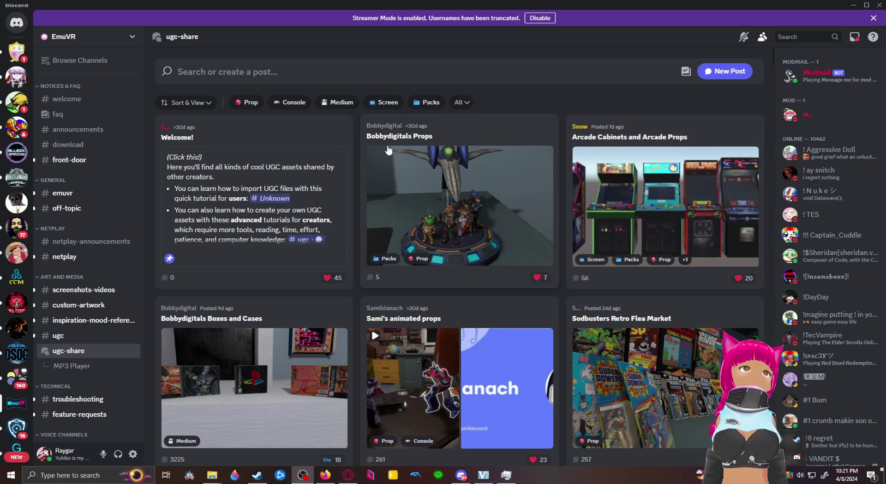
scroll(375, 146, down, 1)
scroll(374, 143, up, 1)
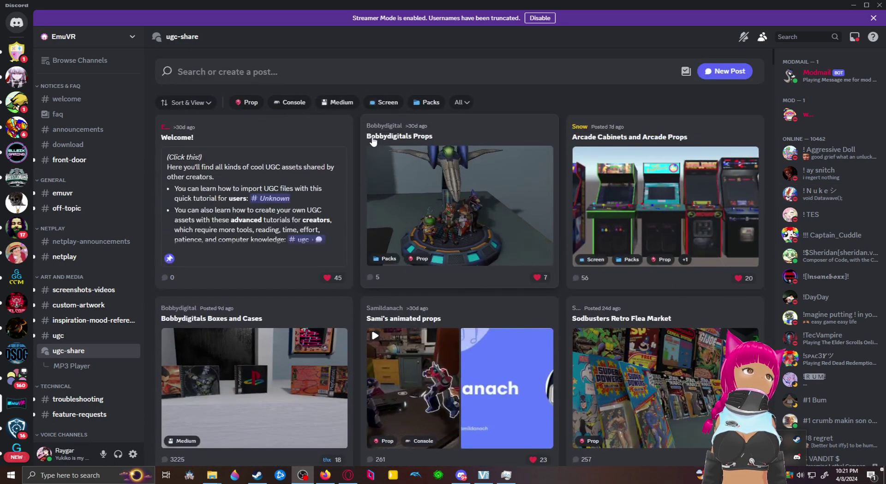
scroll(374, 134, down, 20)
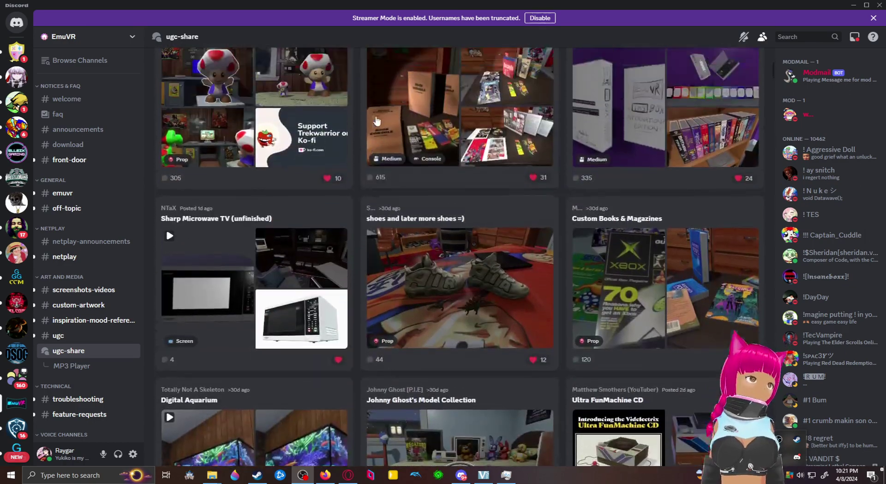
scroll(374, 120, up, 2)
scroll(372, 129, up, 20)
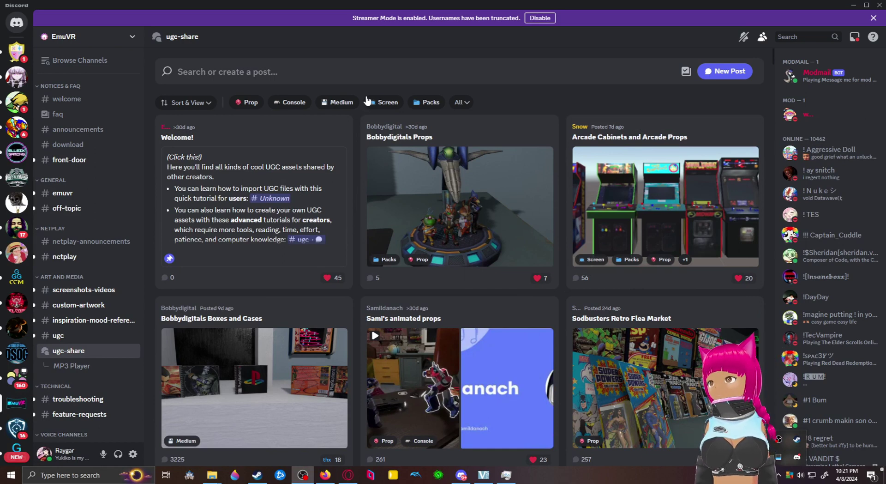
Look through the upper part of the ugc-share post list and return to its beginning
scroll(367, 98, down, 1)
scroll(367, 98, up, 1)
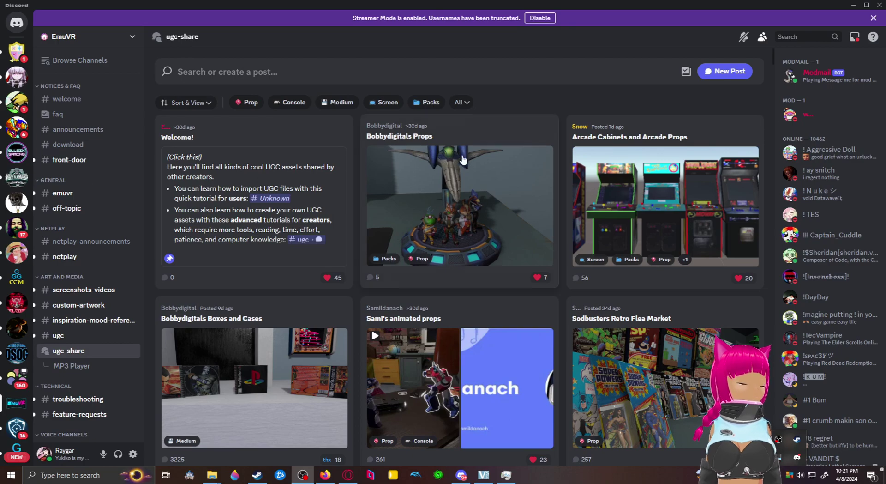
scroll(497, 192, down, 15)
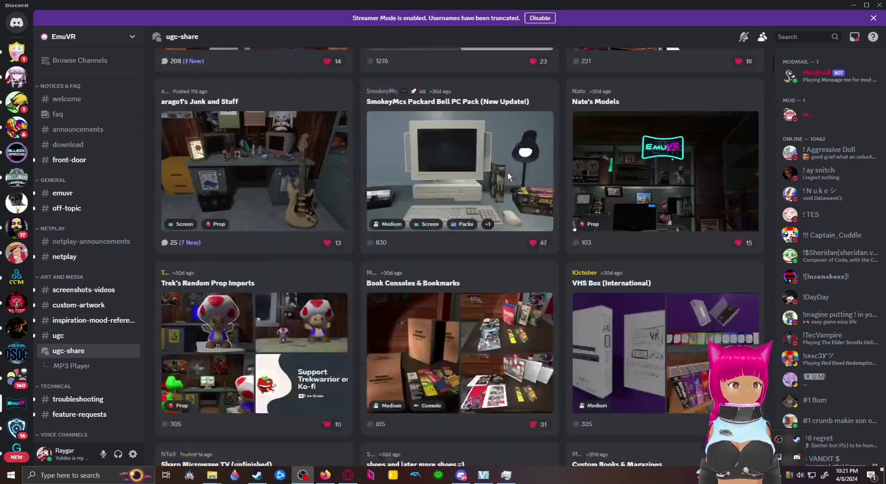
scroll(508, 175, down, 13)
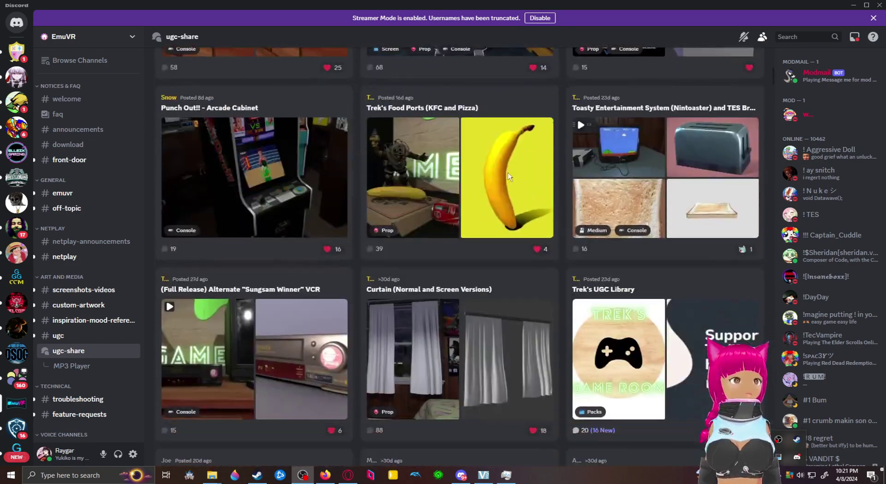
scroll(508, 176, down, 3)
scroll(494, 185, up, 8)
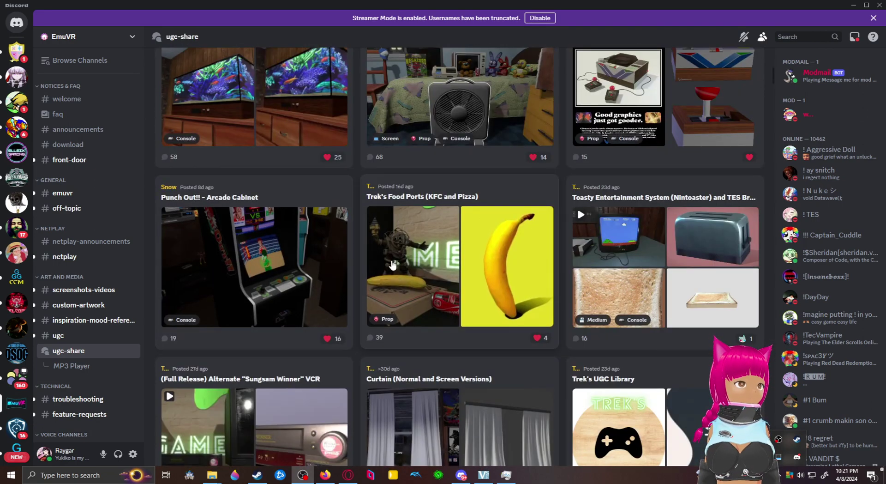
scroll(199, 213, up, 5)
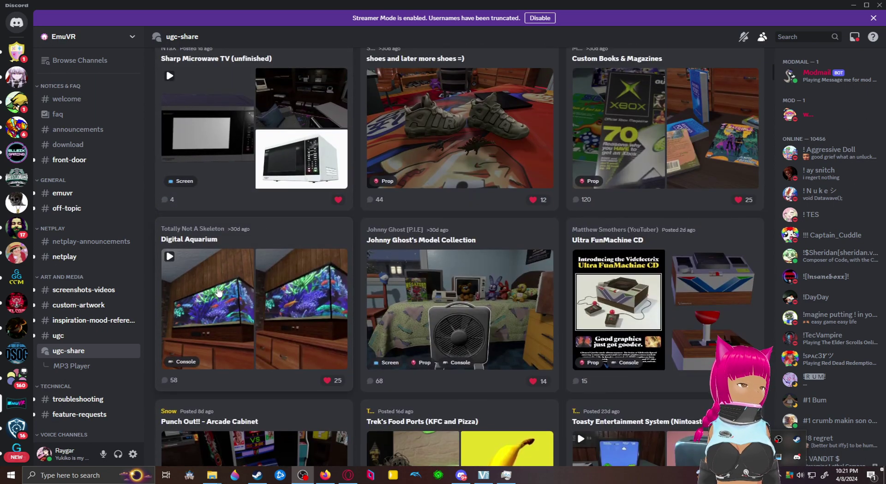
scroll(219, 291, down, 4)
scroll(259, 256, up, 5)
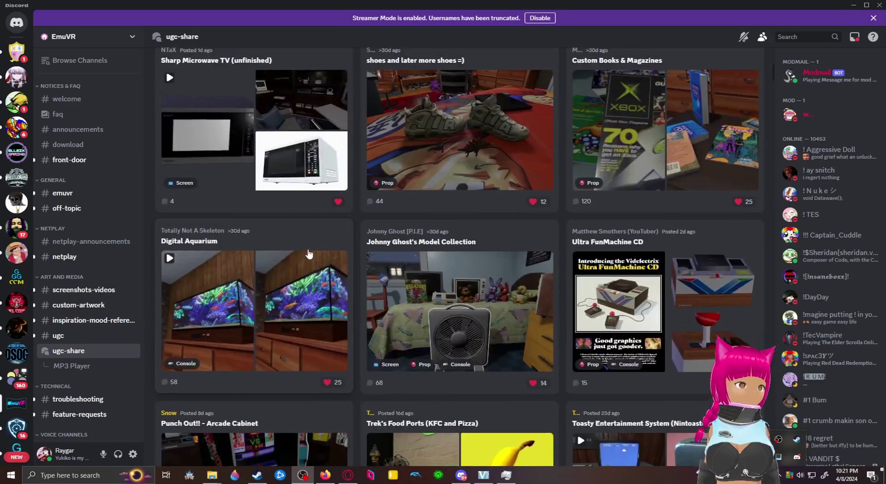
scroll(310, 254, up, 10)
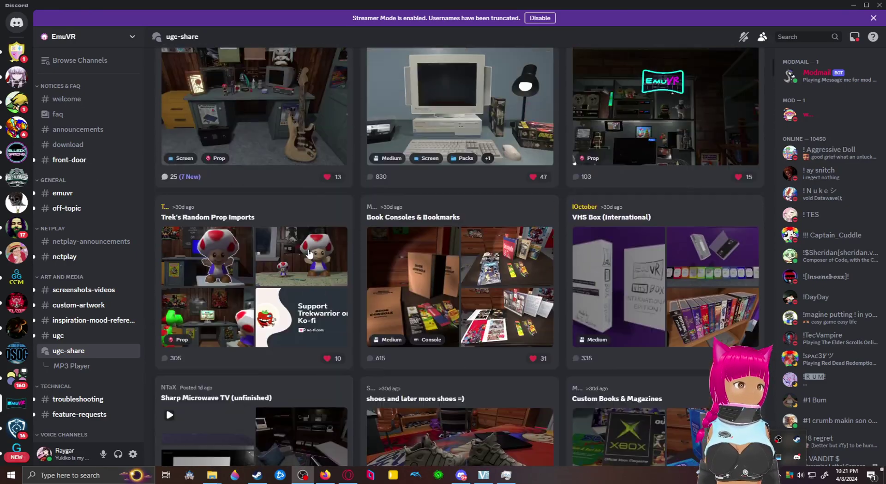
scroll(310, 254, up, 15)
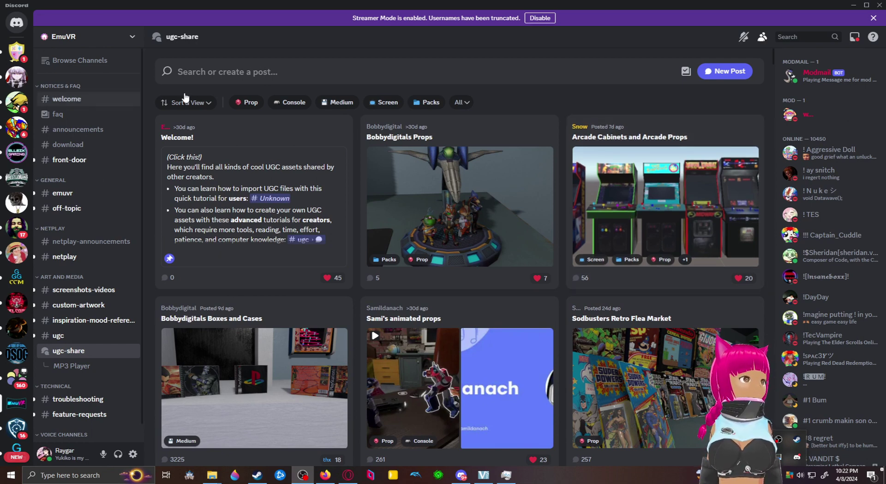
View the ugc text channel briefly and go back to the ugc-share channel
click(76, 336)
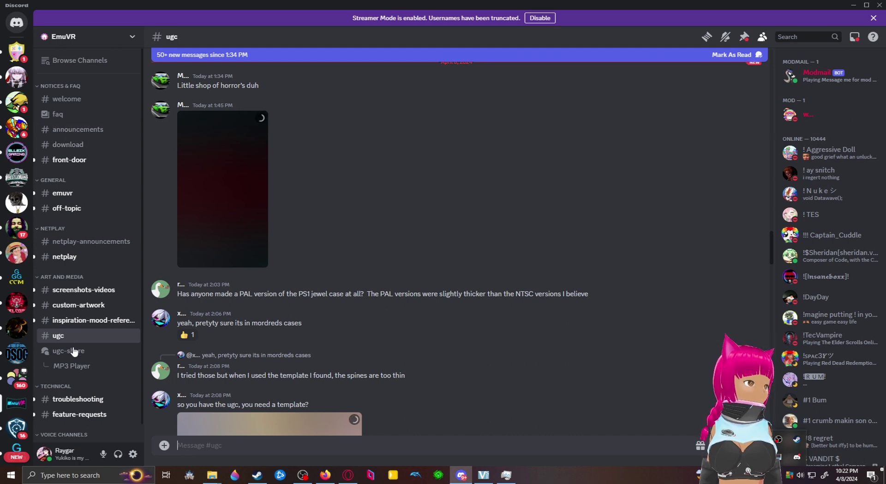
mouse_move(72, 353)
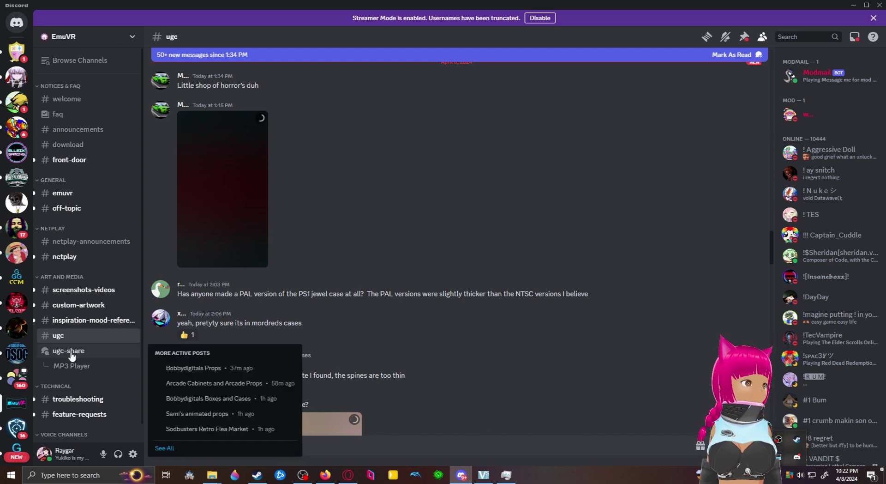
click(72, 352)
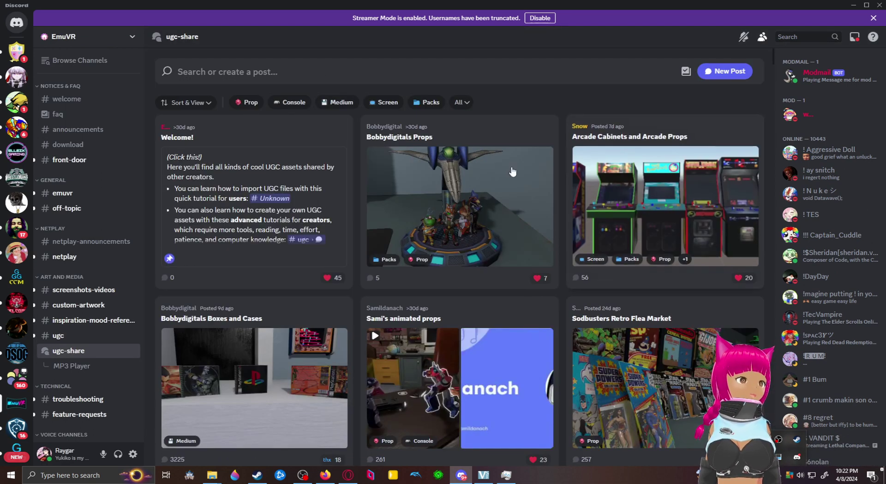
Browse further down the ugc-share posts to the area around the Kirby Plush prop
scroll(590, 286, down, 15)
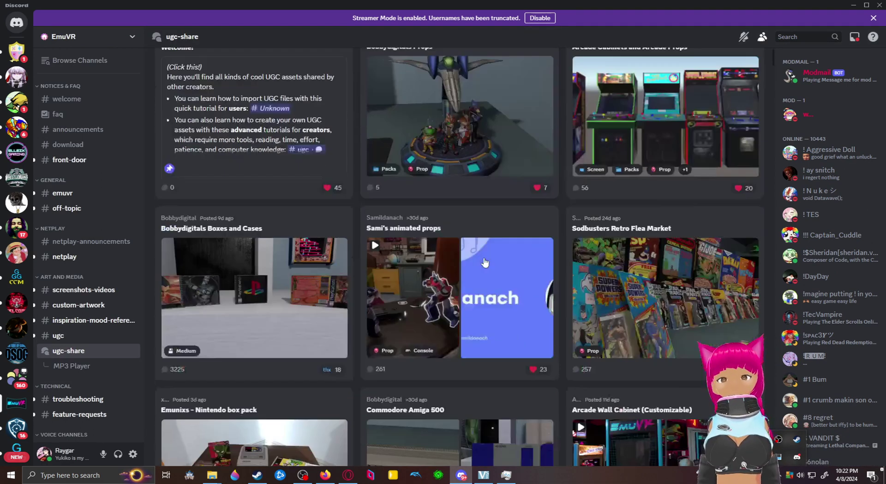
scroll(484, 262, down, 15)
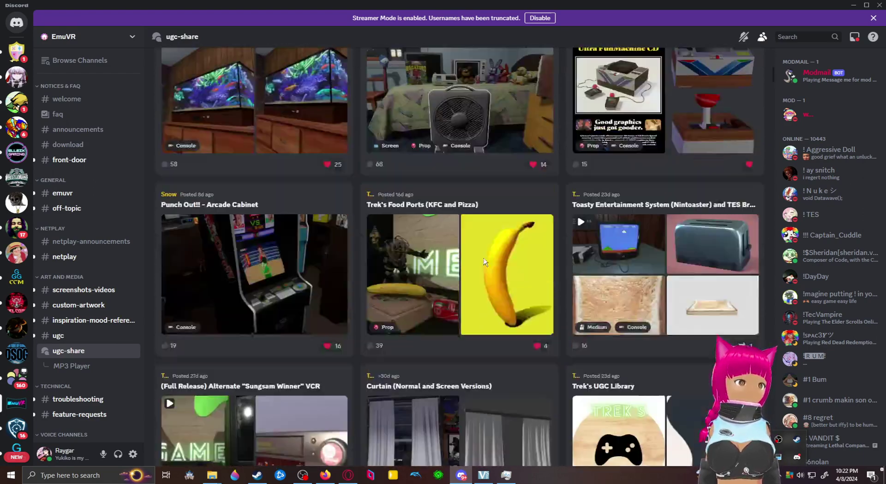
scroll(484, 263, down, 4)
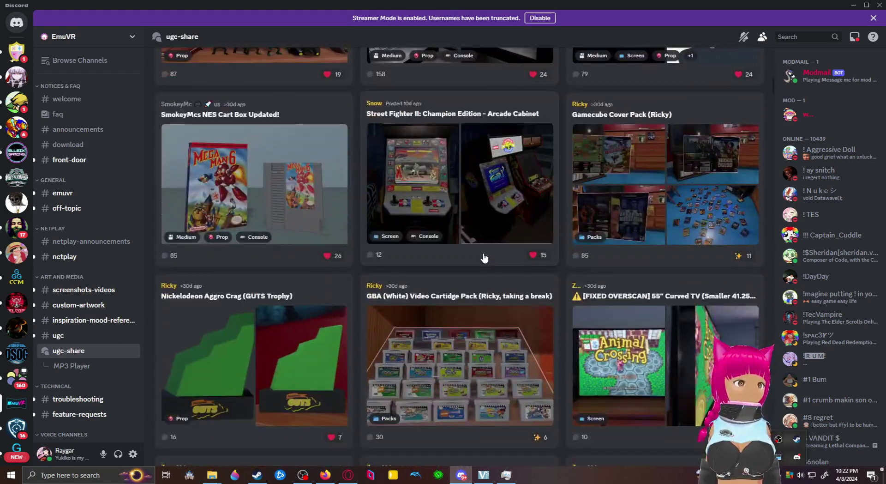
scroll(483, 251, down, 3)
scroll(482, 251, down, 10)
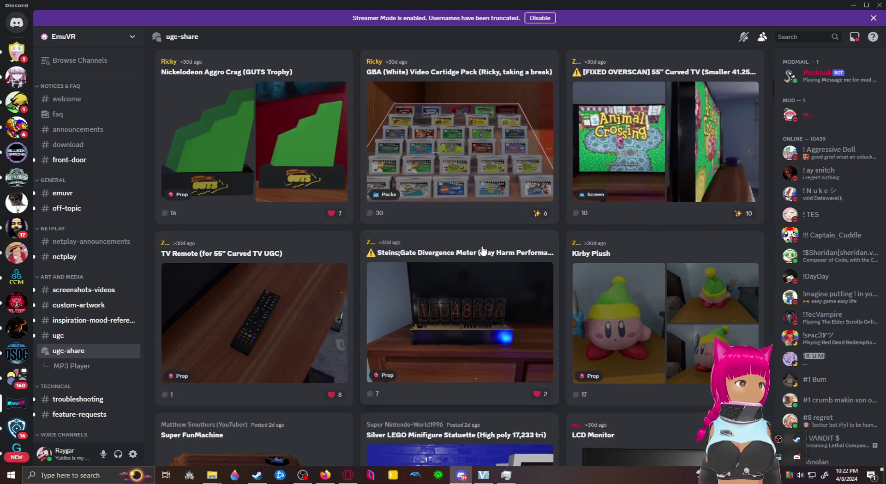
scroll(483, 249, up, 3)
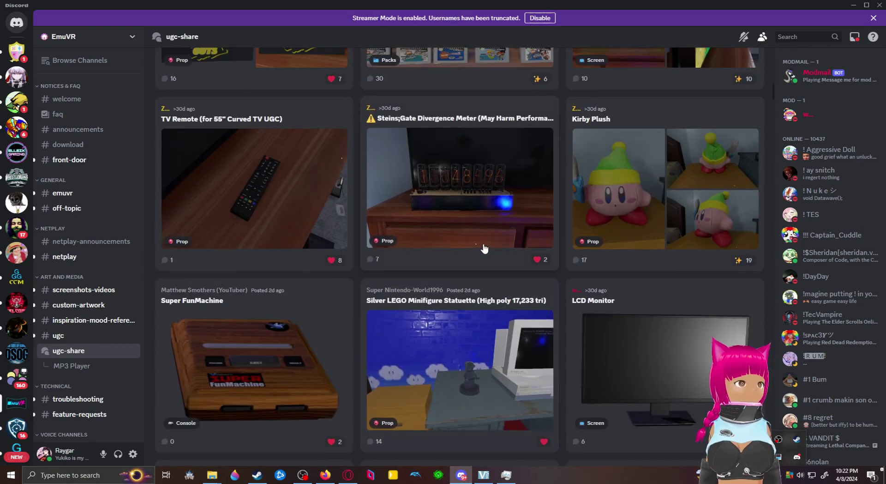
scroll(483, 247, down, 2)
scroll(481, 250, up, 2)
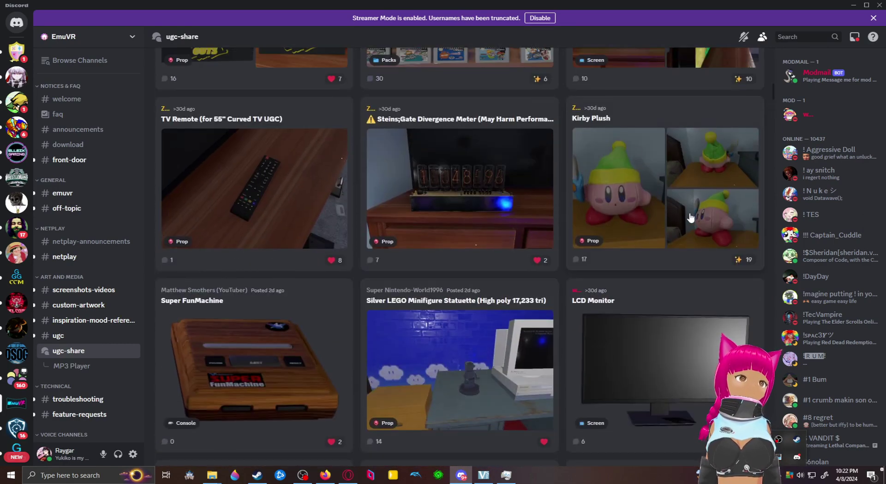
Open the Kirby Plush post and download its attached file Kirby_Plush_03c3c1fb.ugc
click(662, 189)
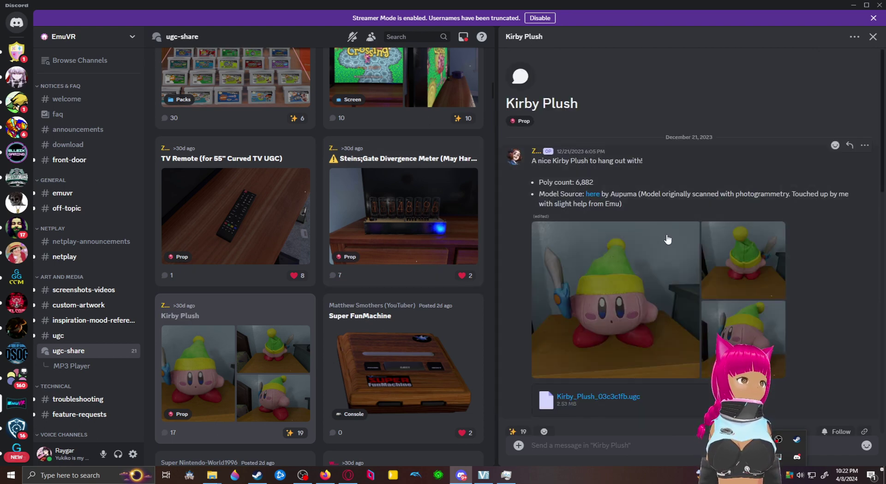
scroll(675, 365, down, 3)
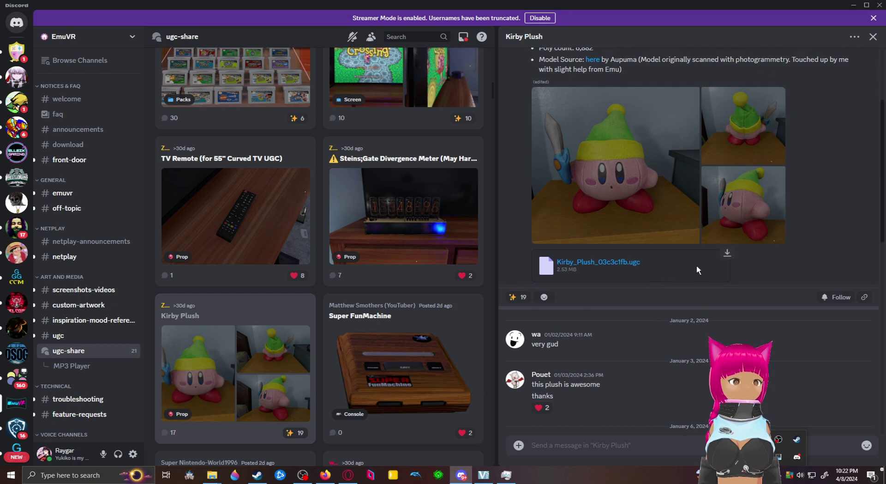
click(727, 254)
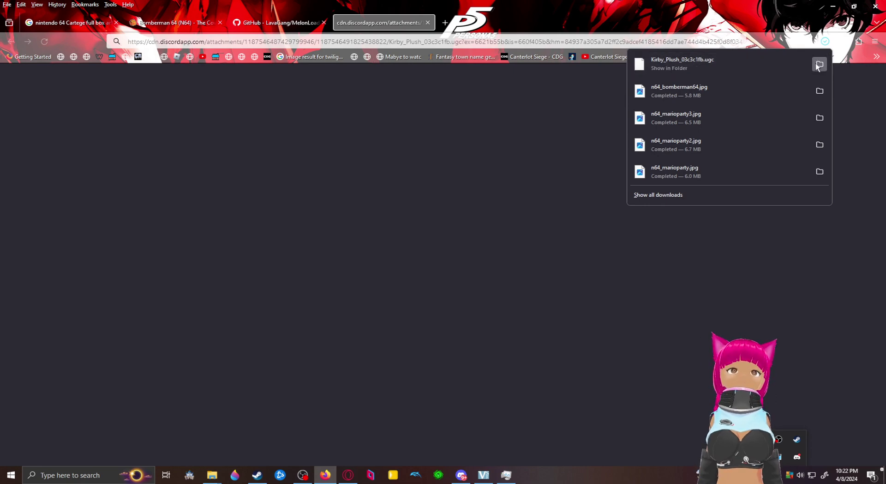
Move the downloaded Kirby_Plush_03c3c1fb.ugc file from the Downloads folder into the UGC folder inside EMUVR's Custom folder
click(819, 64)
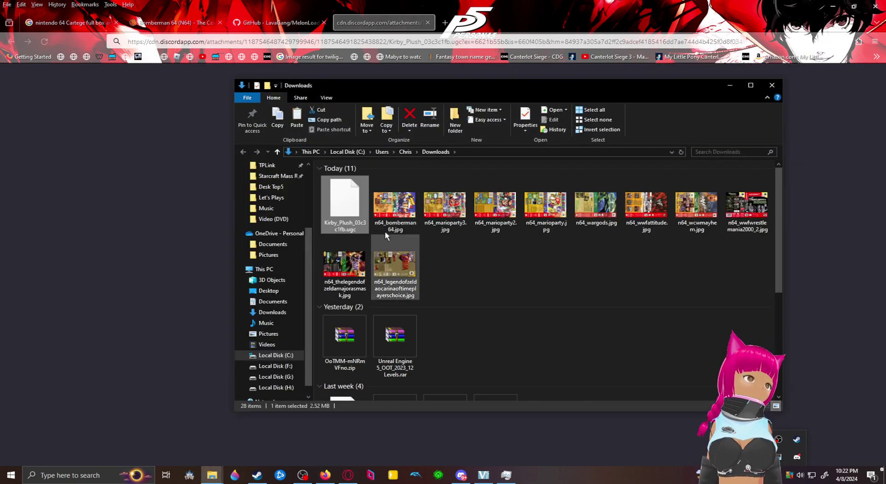
right_click(343, 212)
click(383, 402)
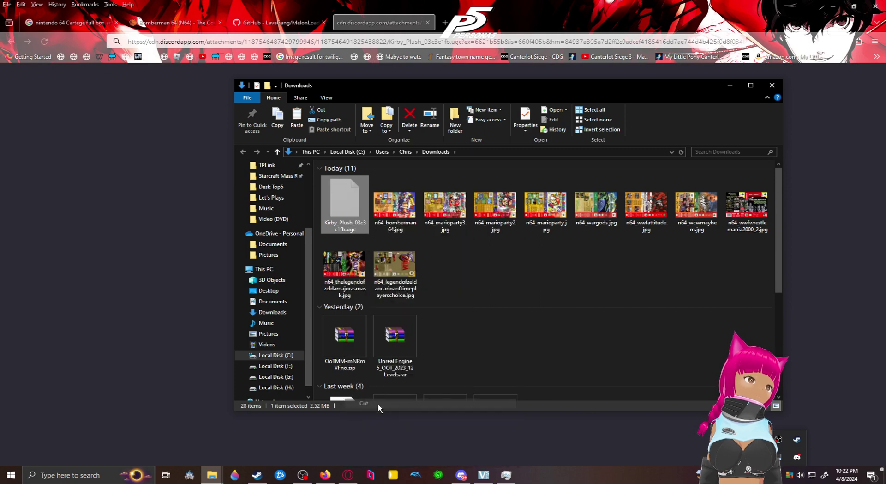
mouse_move(212, 474)
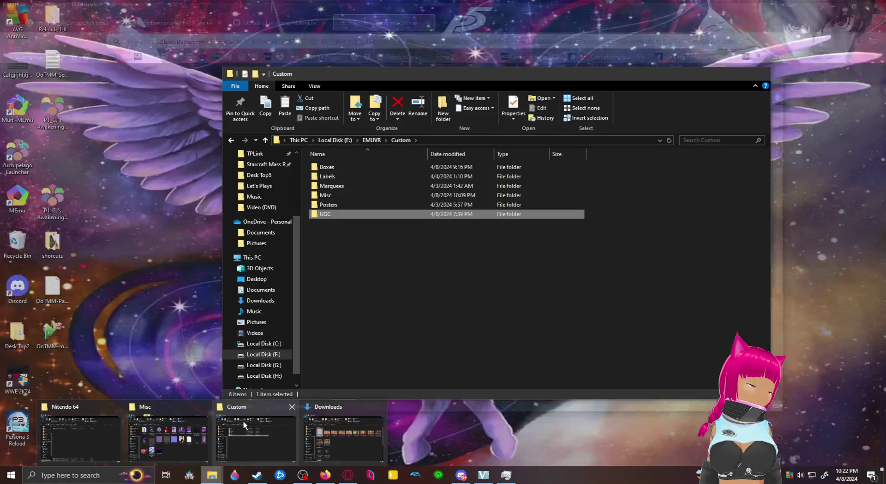
click(243, 424)
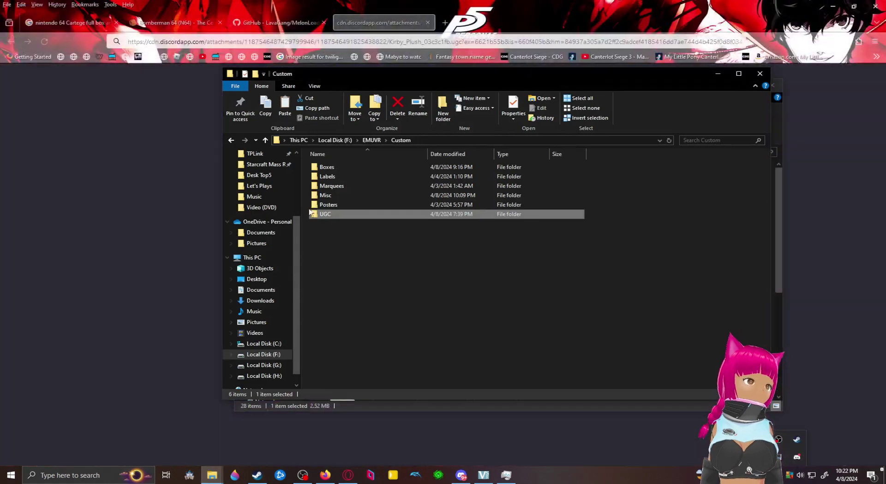
double_click(343, 217)
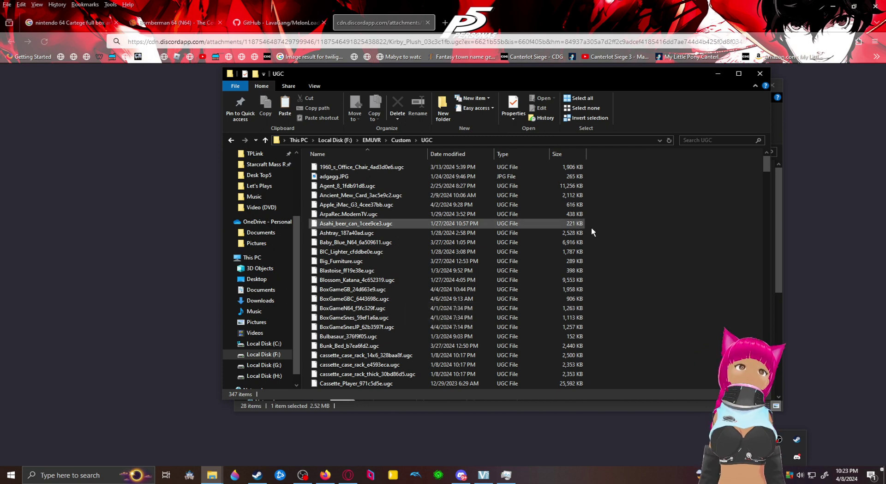
right_click(656, 222)
click(693, 296)
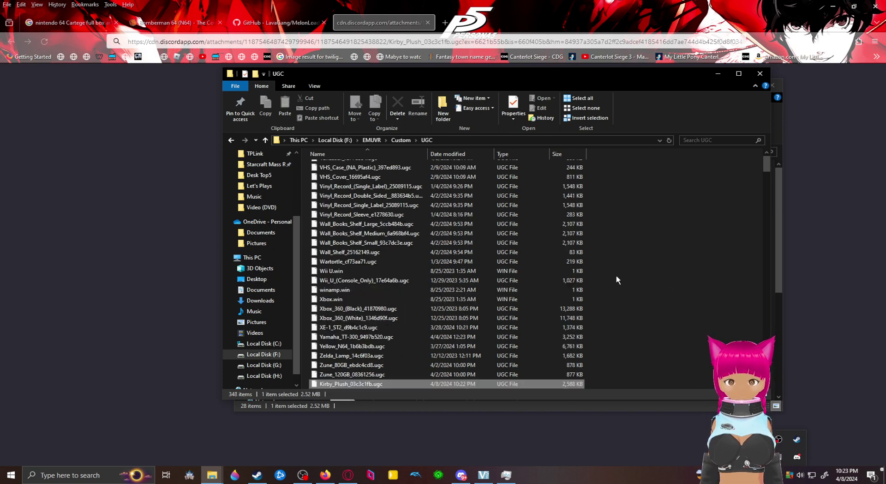
Go up to the EMUVR folder, inspect the Mods folder and its WIGU.dll file, and return to EMUVR
click(267, 140)
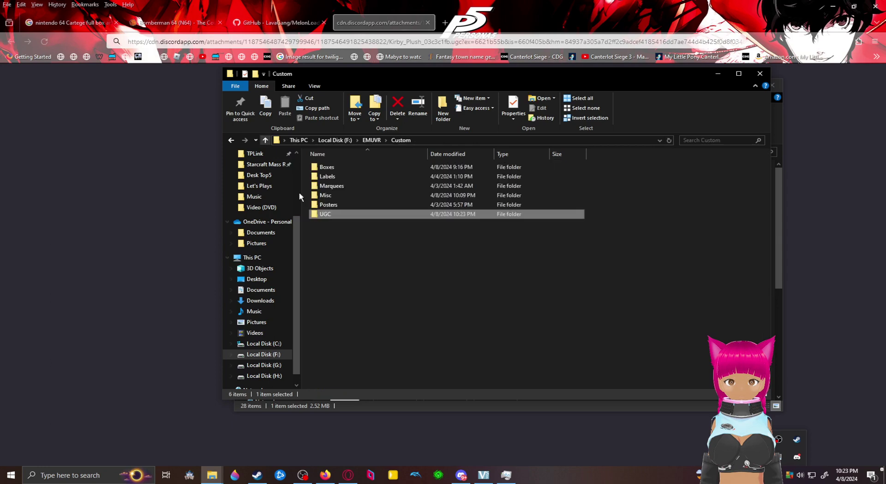
click(266, 140)
click(334, 212)
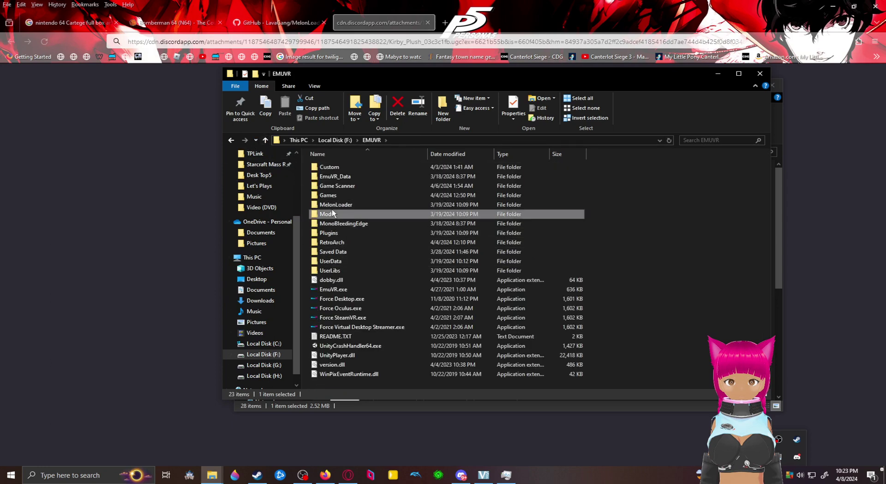
double_click(333, 212)
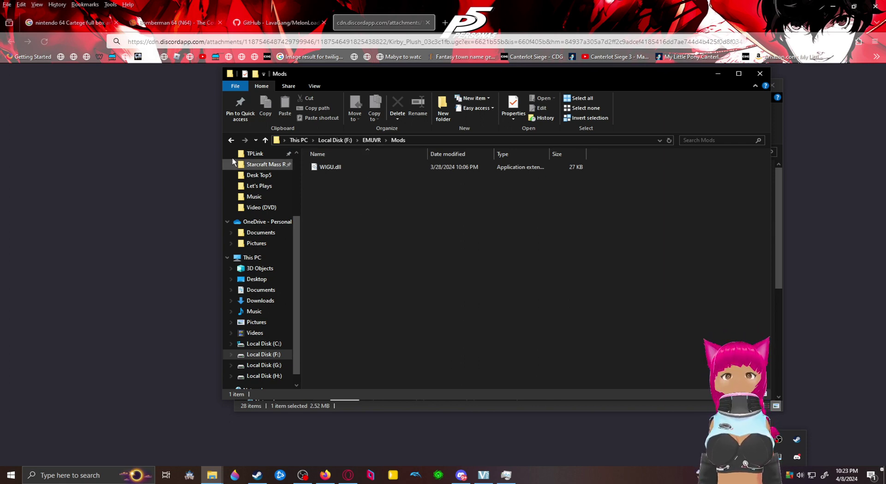
click(265, 140)
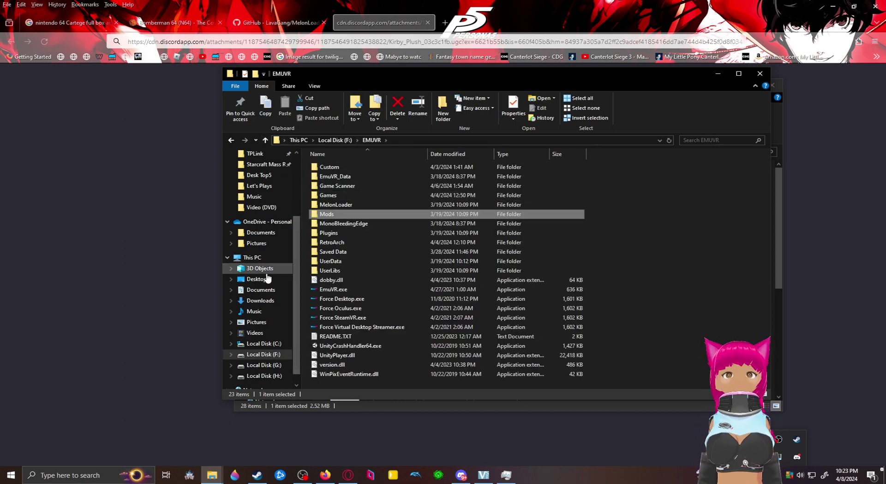
double_click(334, 214)
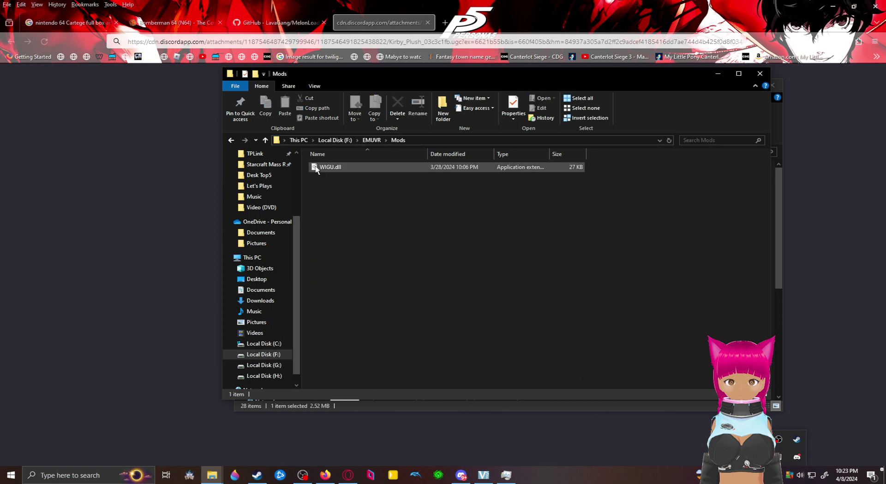
click(266, 141)
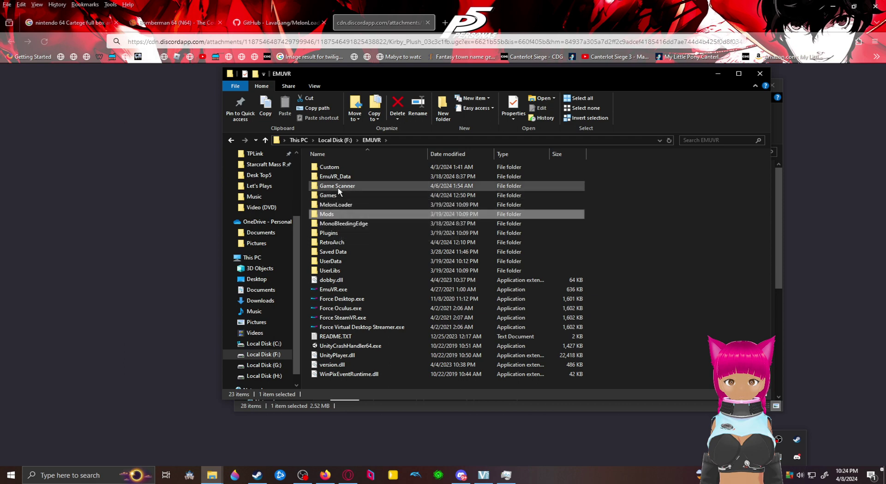
Open the Custom folder to view its subfolders and minimize its File Explorer window to return to the browser
mouse_move(341, 196)
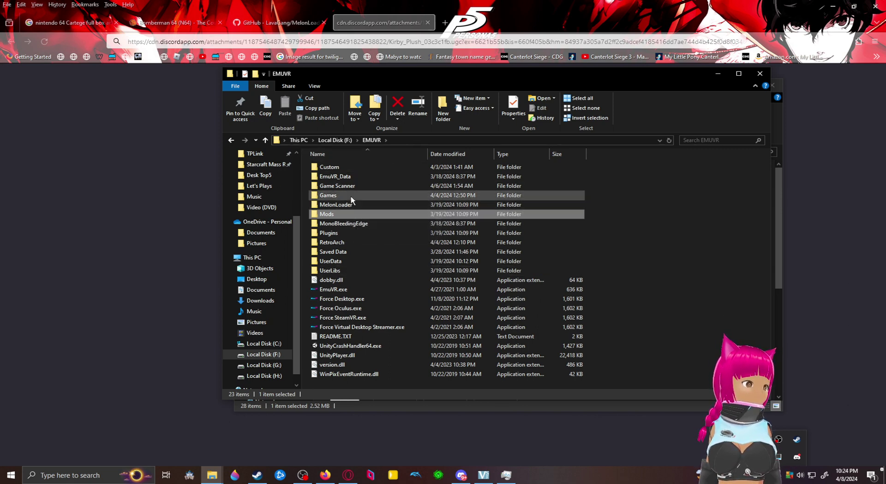
double_click(345, 168)
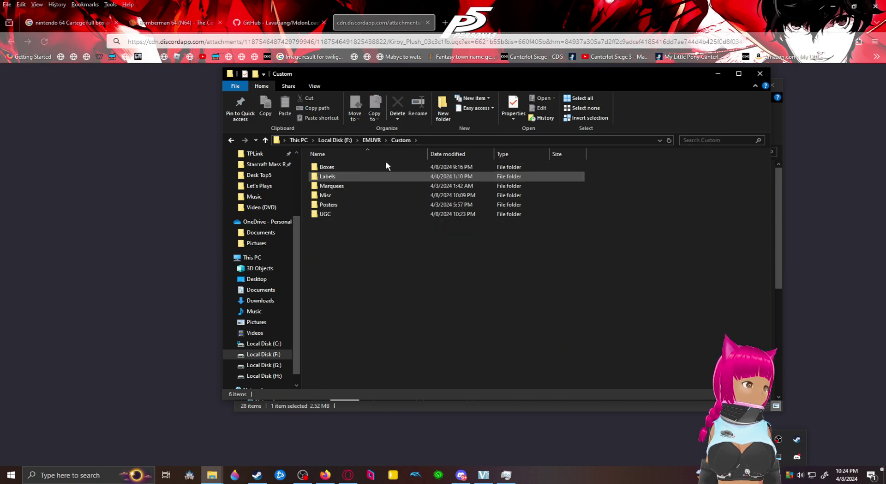
click(718, 74)
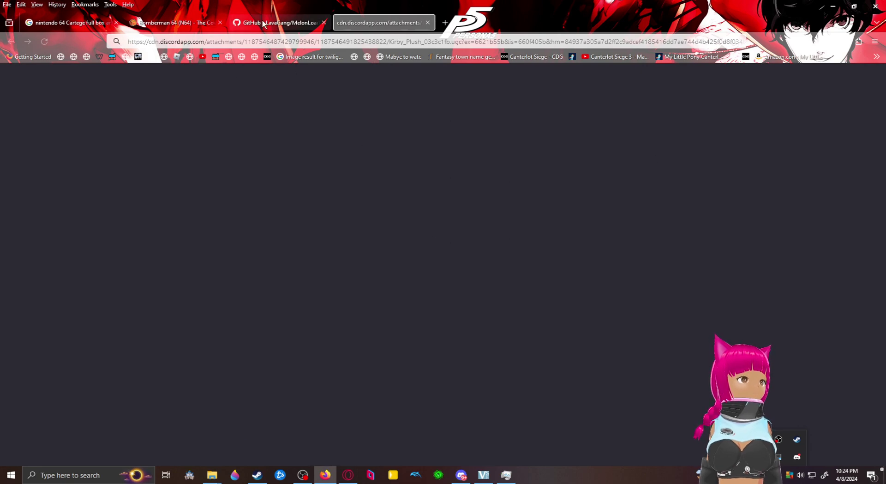
Switch to Steam and launch EmuVR through the Force Desktop library entry, bringing the game window into focus
mouse_move(257, 476)
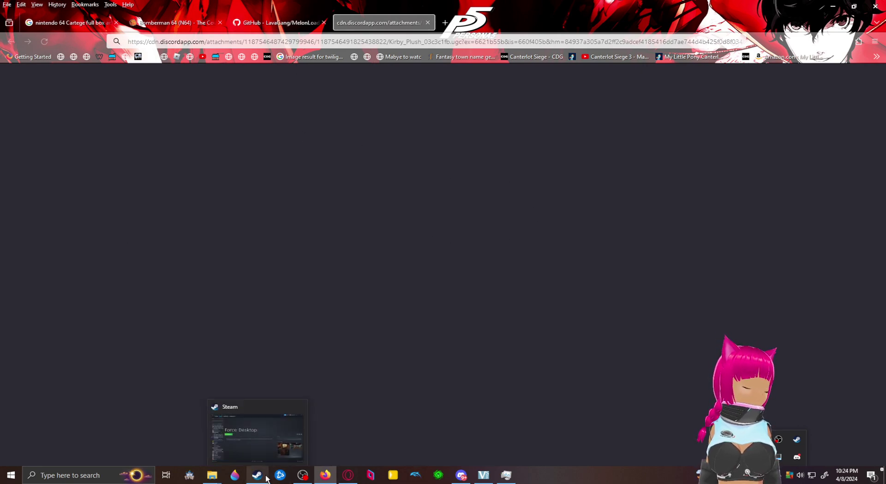
click(256, 434)
click(199, 198)
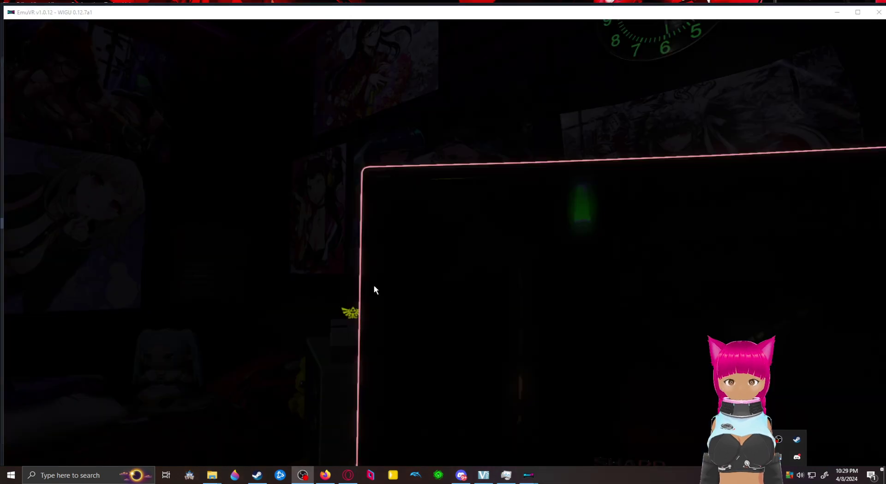
click(268, 292)
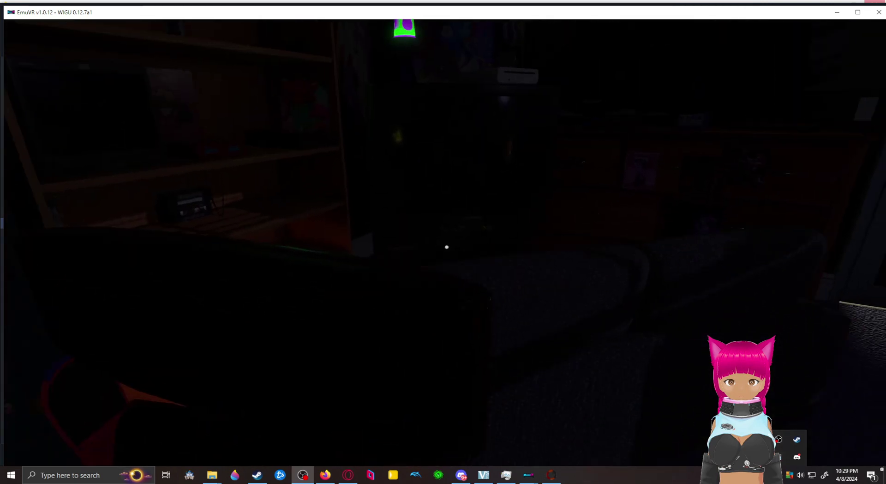
Walk to the light switch beside the door in the dark room and turn on the lights
key(w)
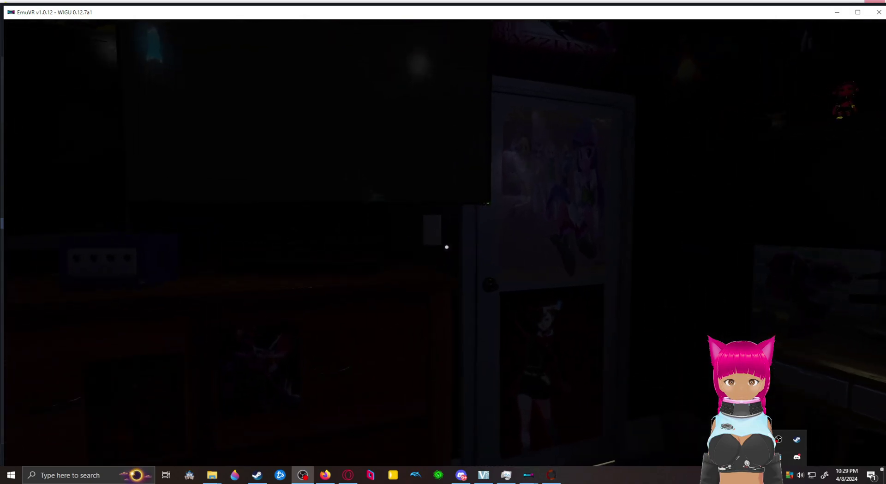
key(w)
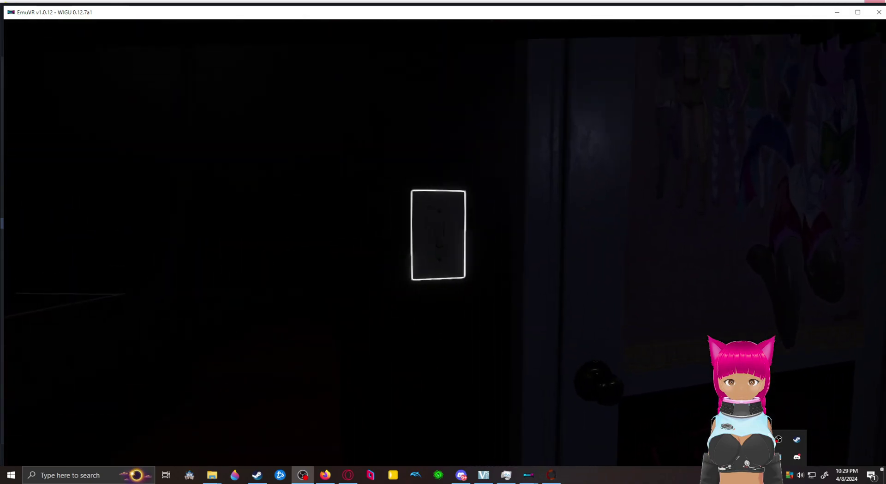
click(446, 247)
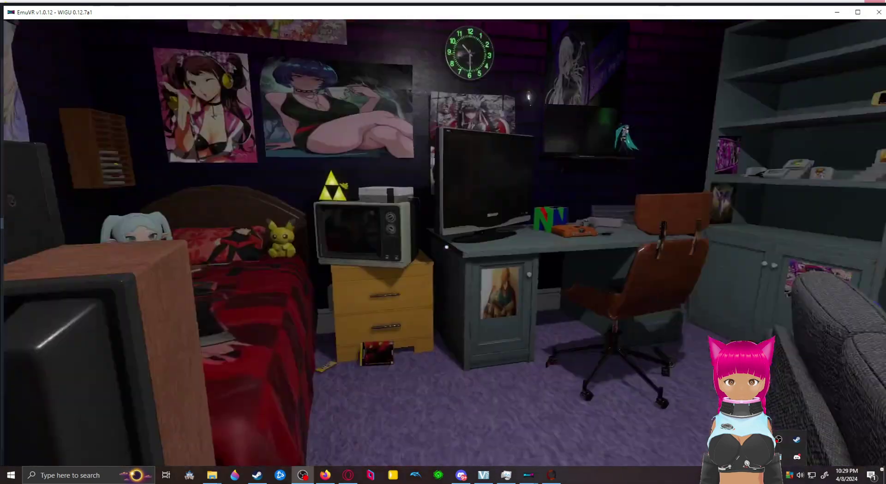
key(d)
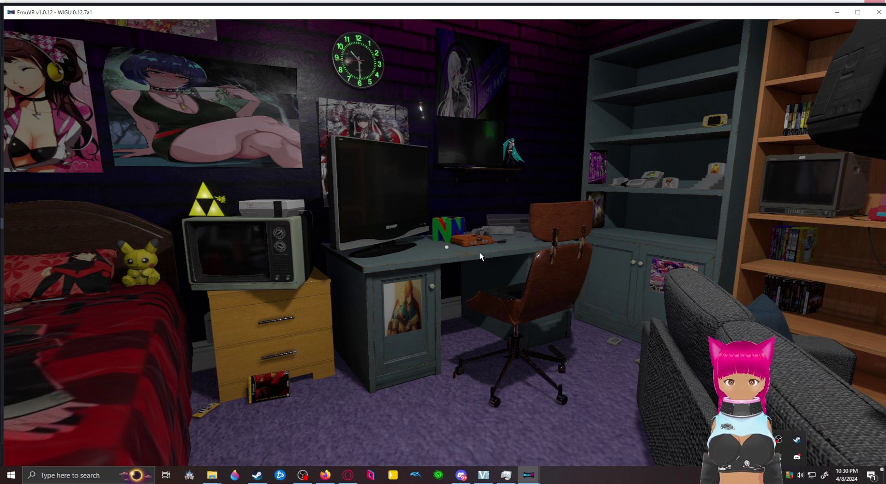
Open the in-game inventory, check the UGC loading log in the MelonLoader console and minimize the console
key(Tab)
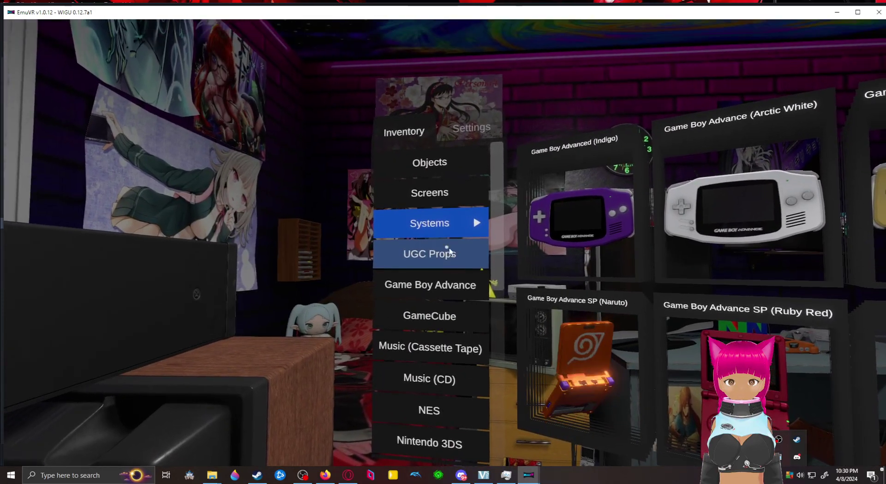
mouse_move(538, 475)
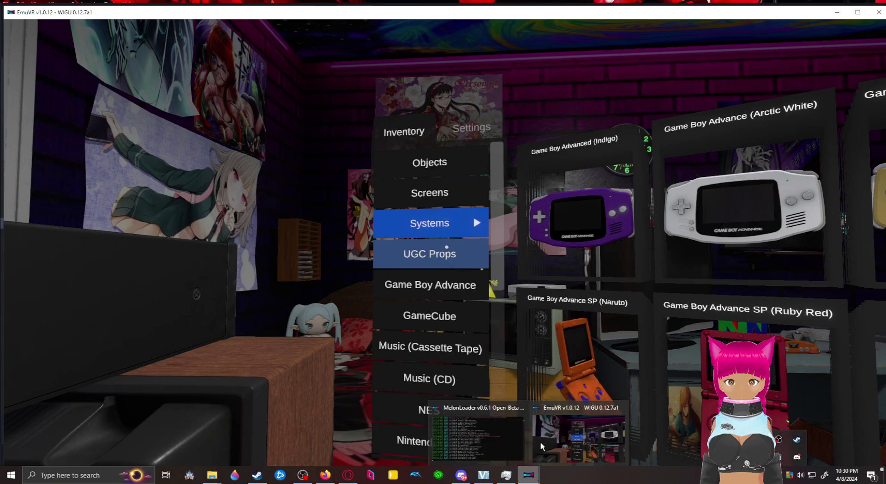
click(473, 431)
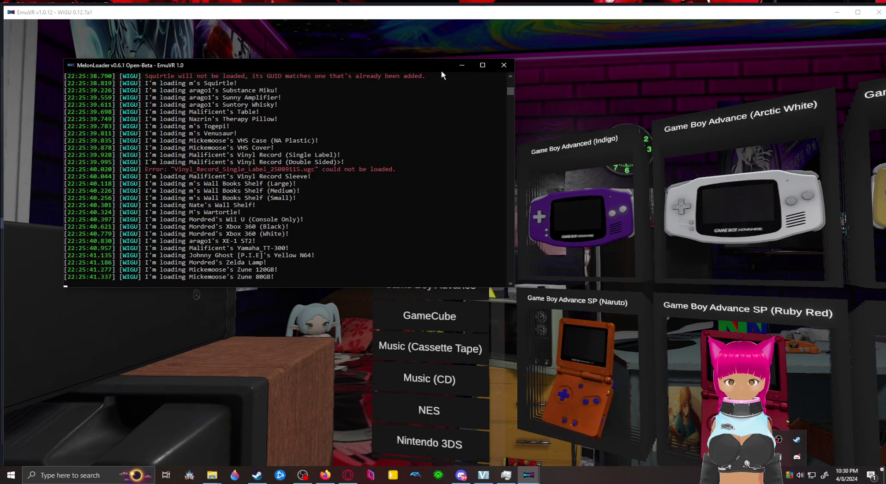
click(464, 65)
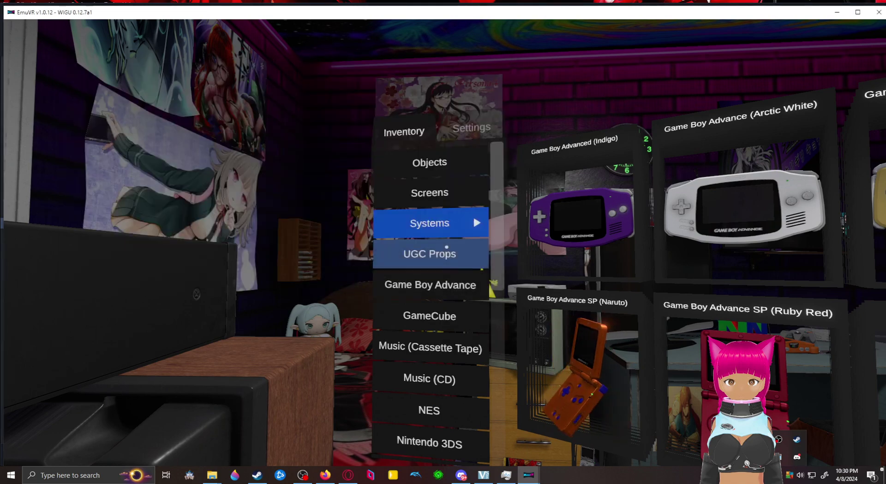
Show the UGC Props category in the inventory and browse through its custom props
click(486, 287)
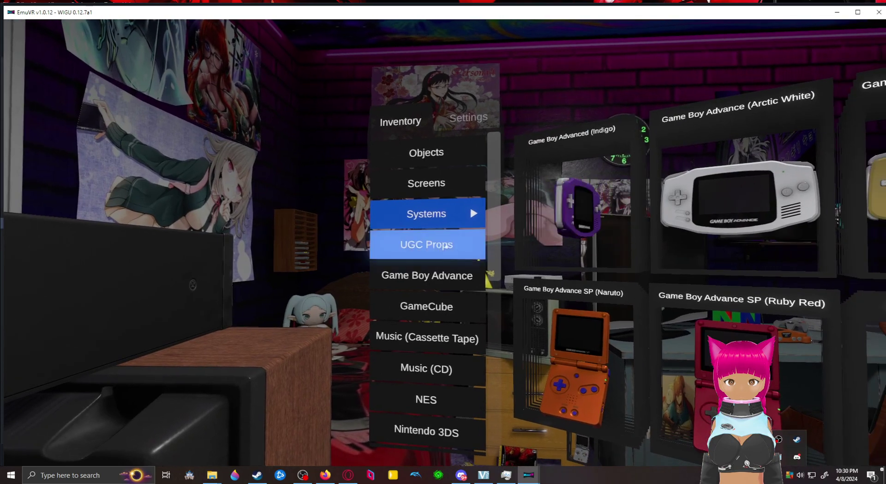
click(446, 245)
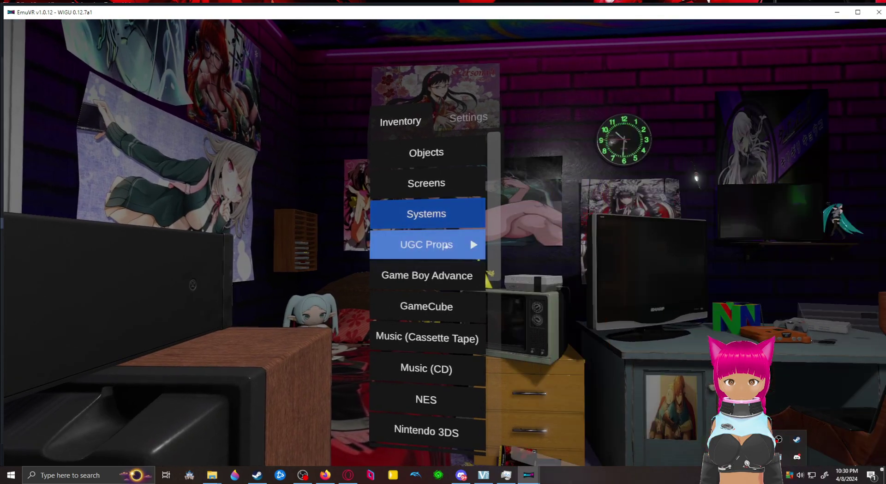
click(446, 245)
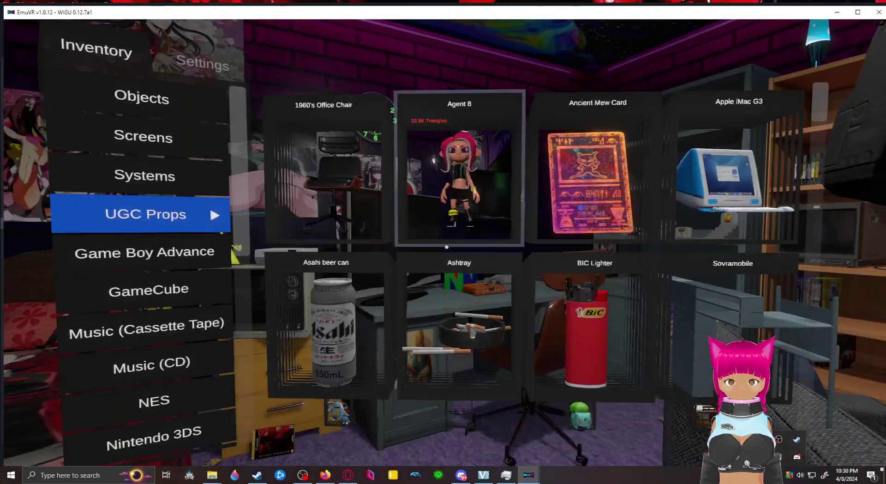
scroll(446, 247, down, 2)
scroll(445, 247, down, 5)
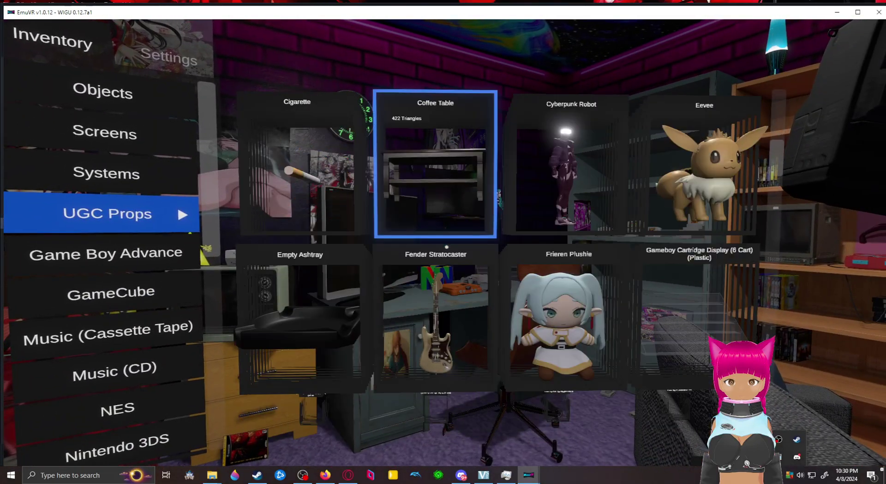
scroll(446, 247, down, 4)
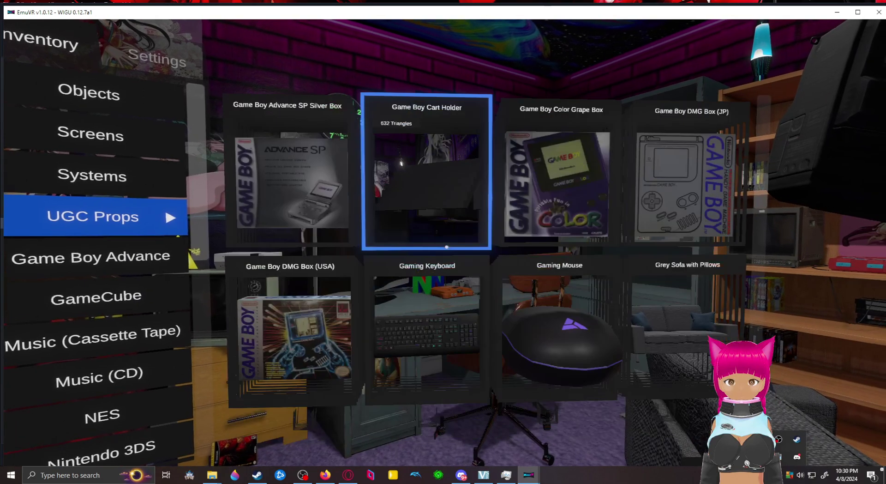
scroll(446, 247, down, 3)
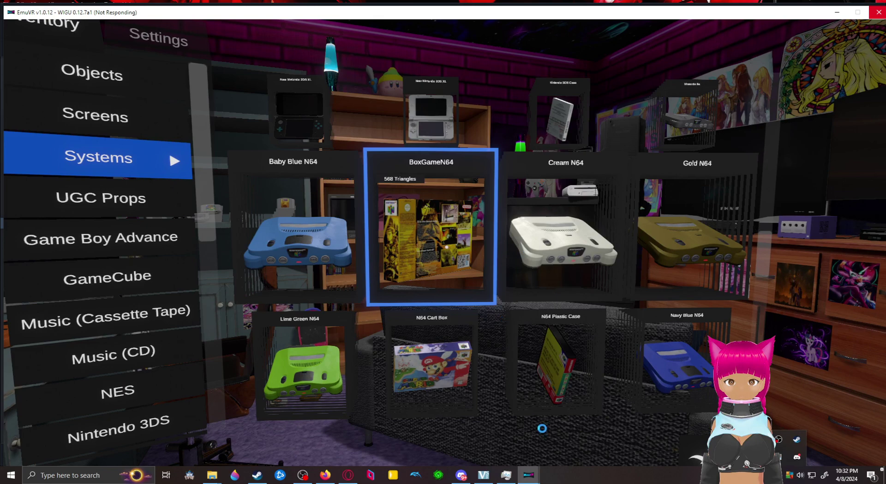
Force-quit the frozen EmuVR.exe process in Task Manager and close Task Manager
right_click(587, 476)
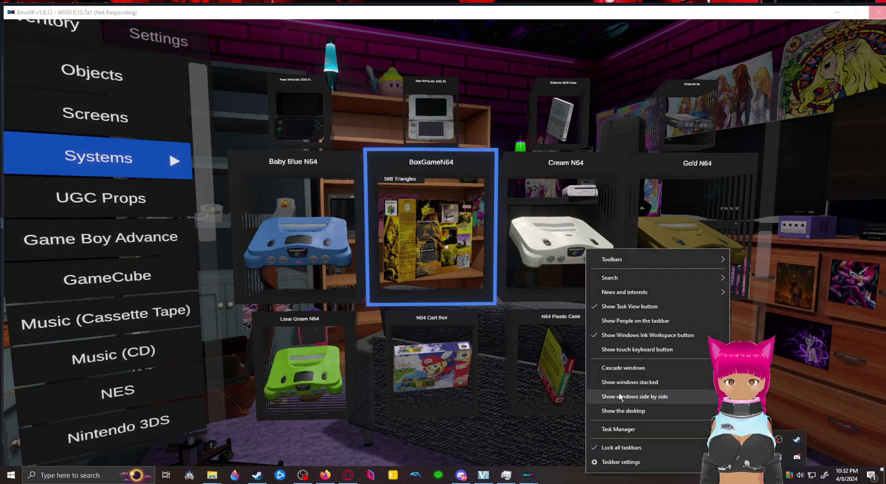
click(614, 428)
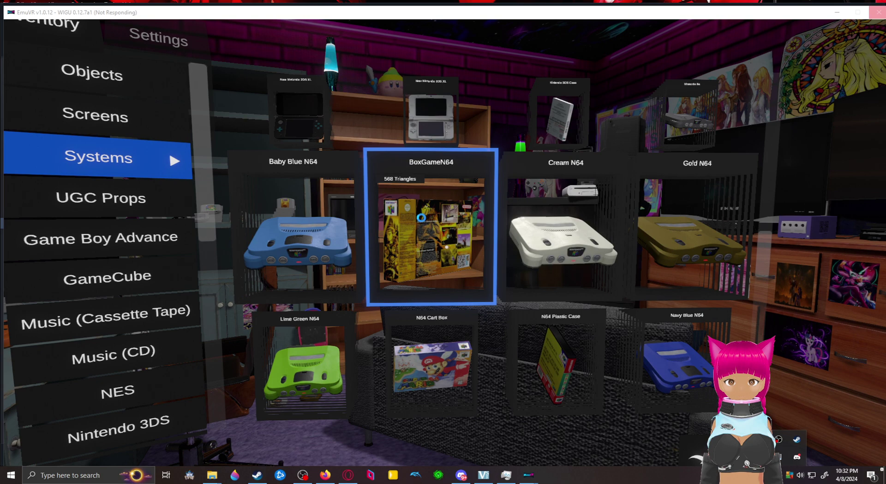
key(ctrl+shift+Escape)
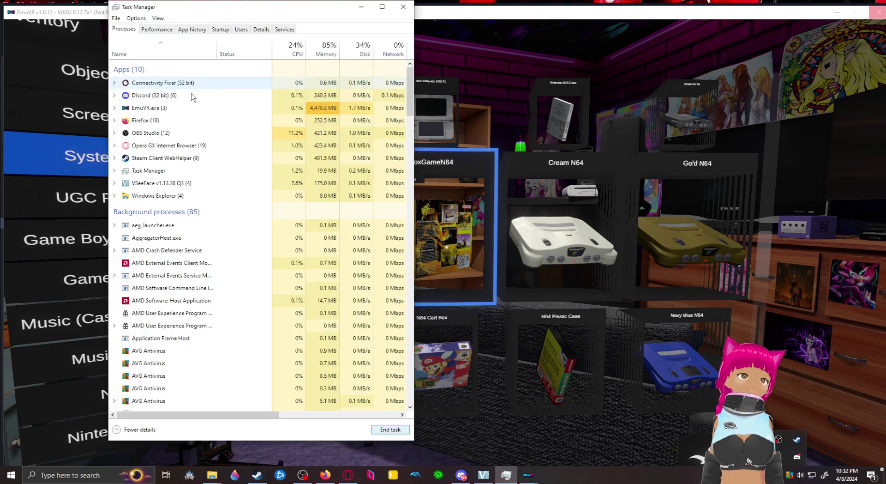
click(171, 113)
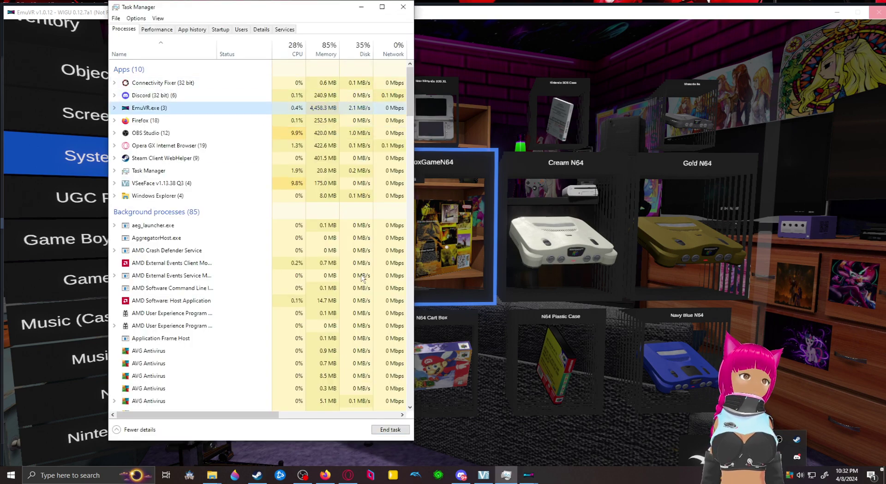
click(391, 430)
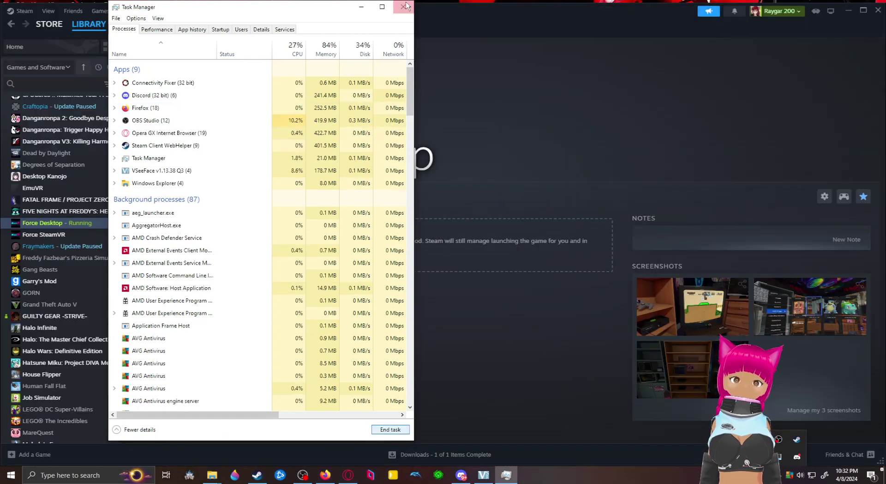
click(410, 6)
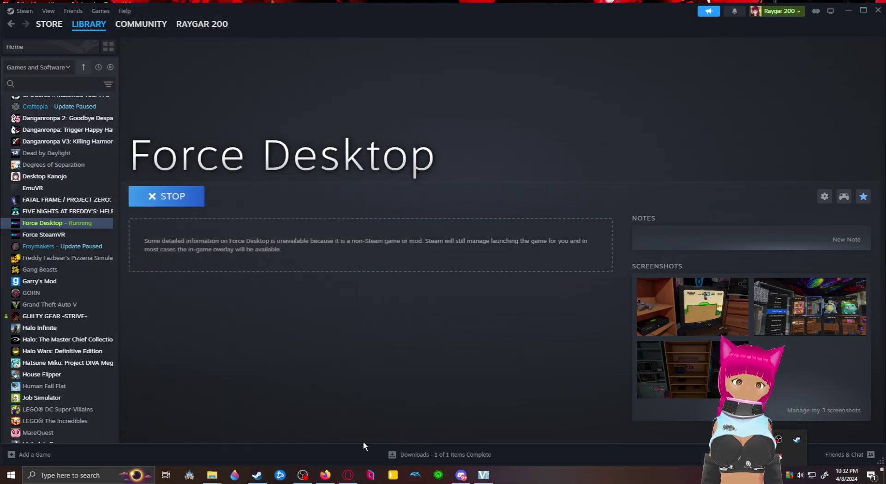
Preview n64_legendofzeldaocarinaoftimeplayerschoice.jpg in the Downloads folder and cut it for moving
mouse_move(326, 474)
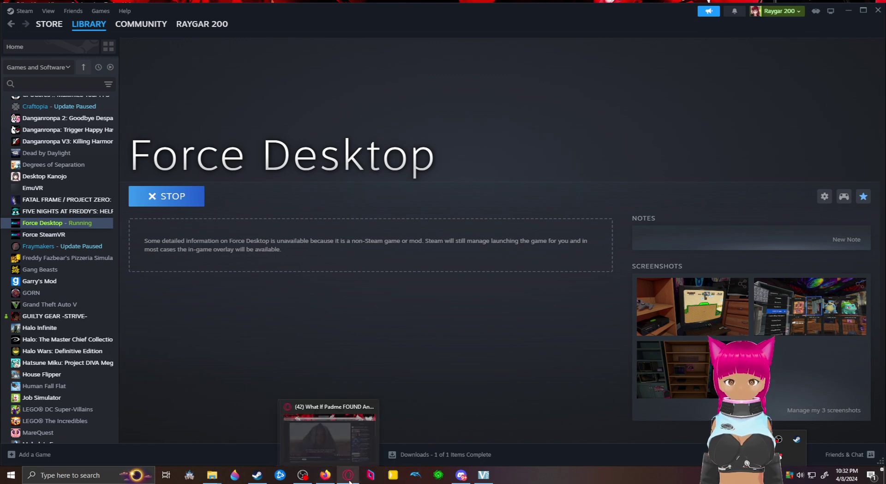
mouse_move(212, 475)
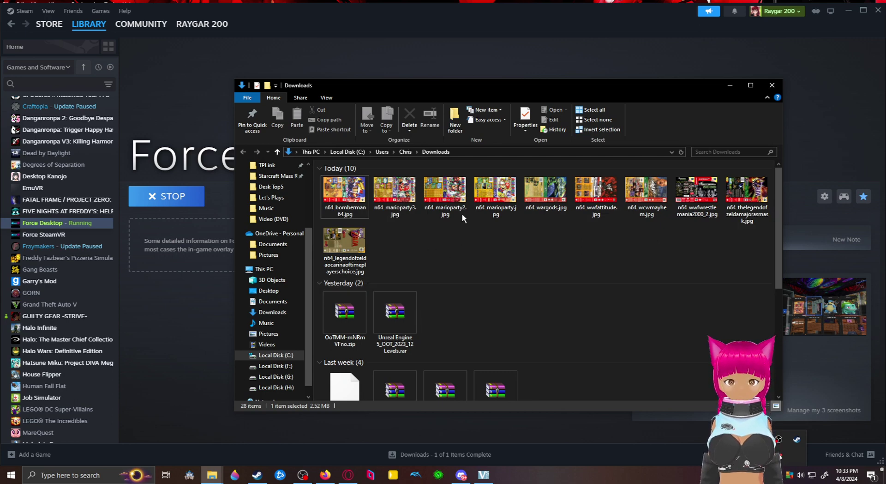
double_click(349, 239)
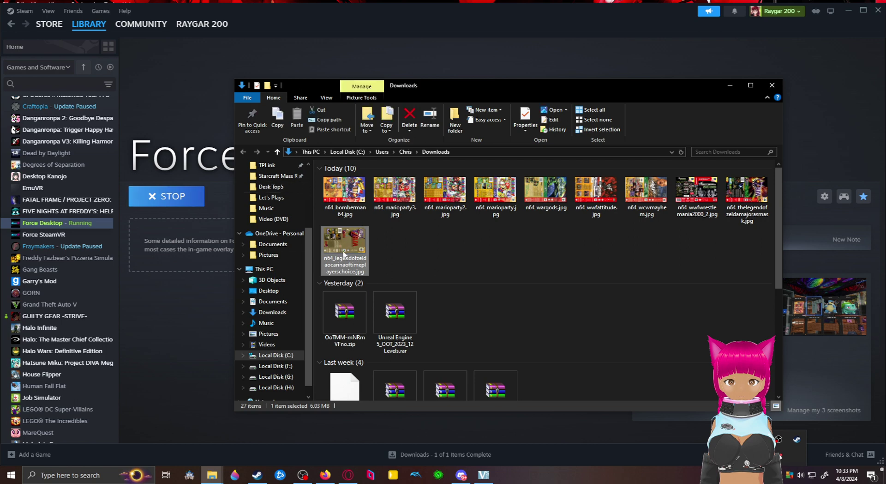
double_click(351, 240)
key(shift+F10)
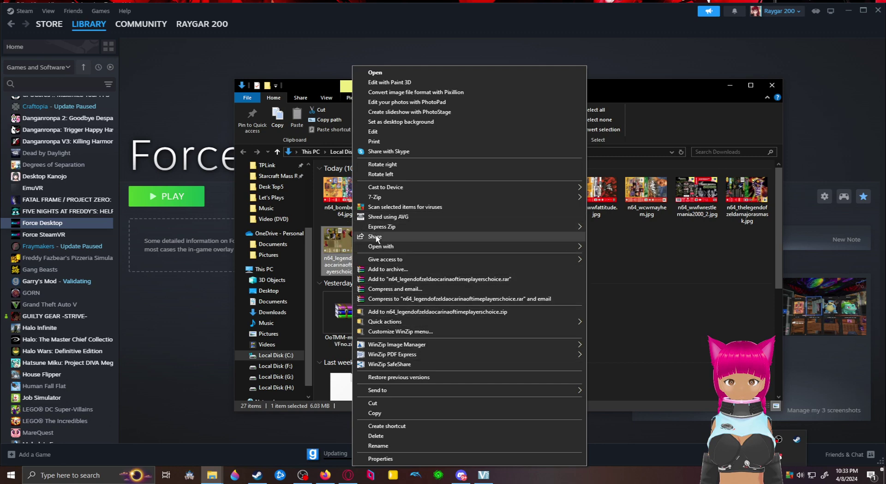
click(386, 403)
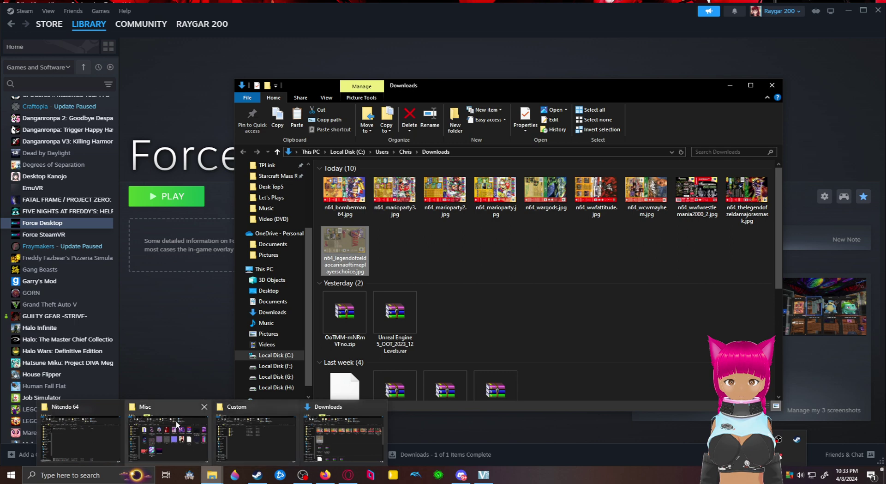
Bring up the Nitendo 64 box art folder's window and go up to the Custom/Boxes folder
click(91, 431)
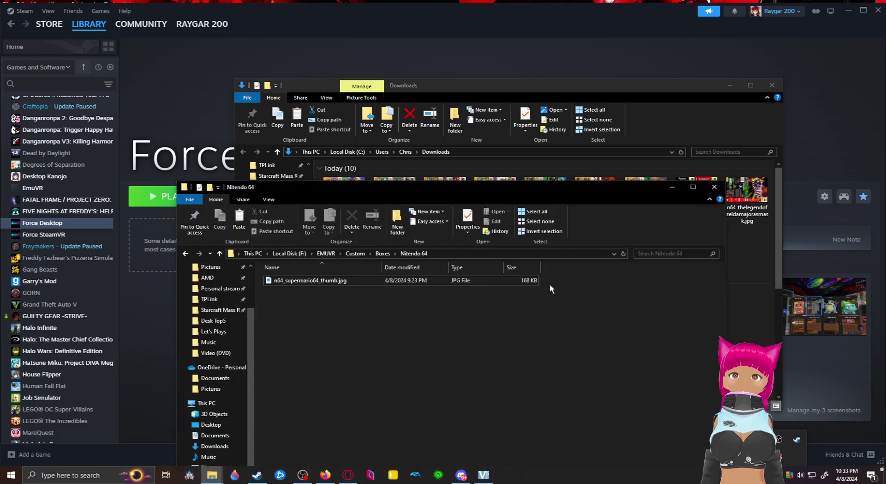
click(221, 252)
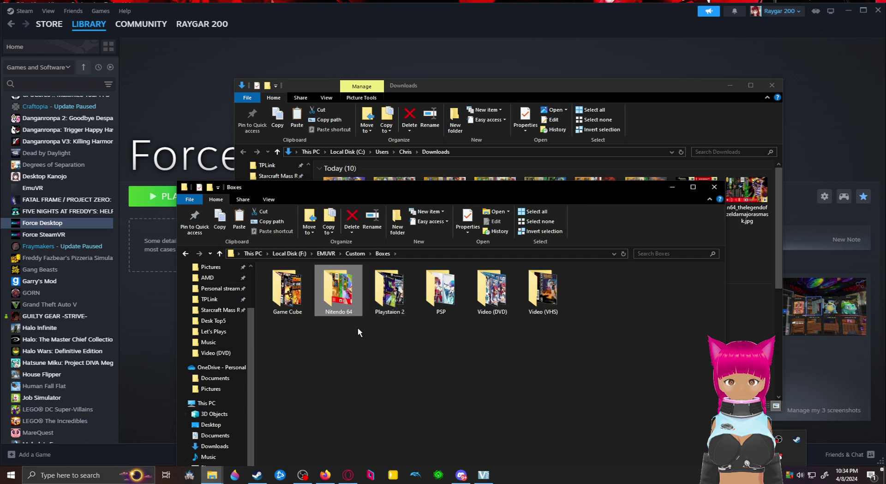
right_click(391, 347)
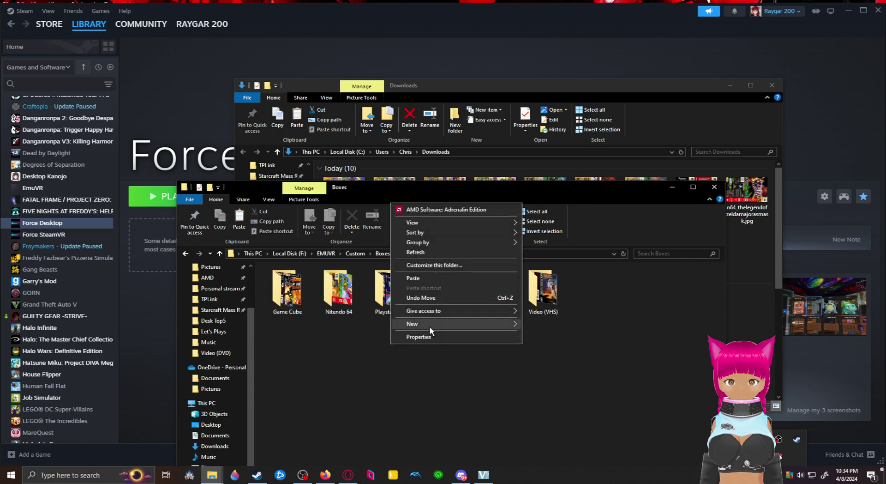
click(232, 260)
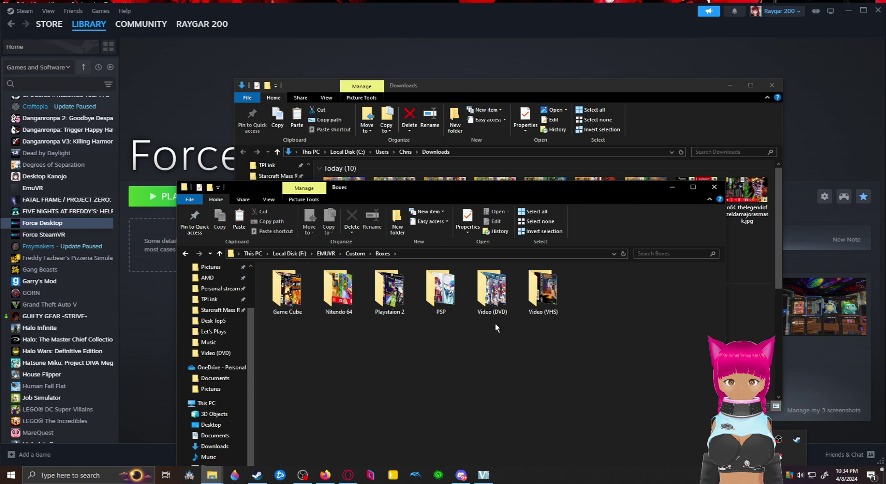
Create a new folder named Nintendo 64 (GOLD) inside Custom/Boxes
right_click(452, 341)
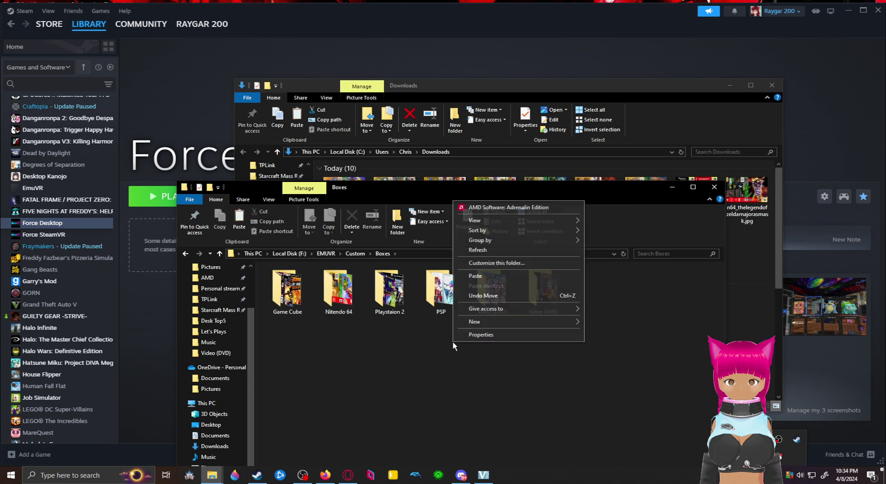
mouse_move(502, 325)
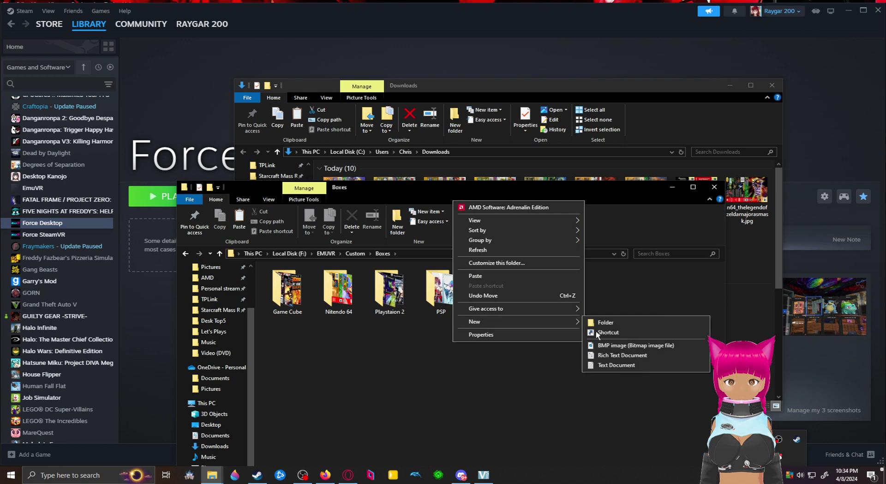
click(611, 322)
key(BackSpace)
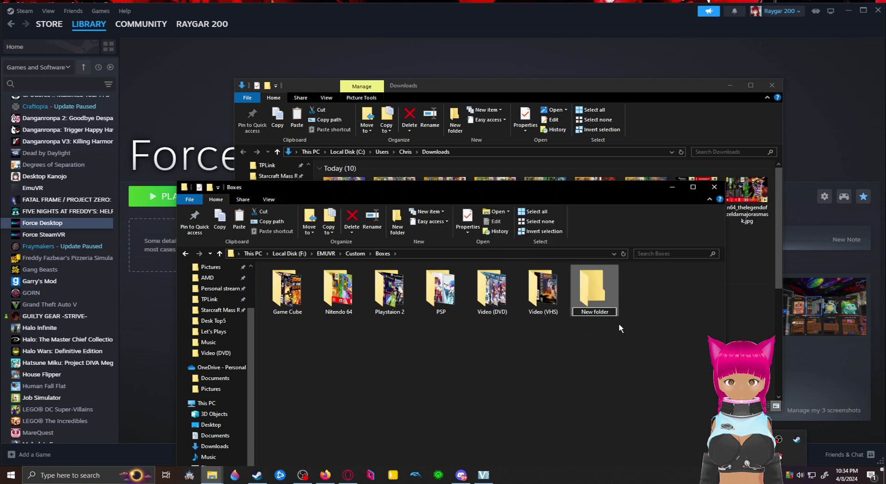
text(bn)
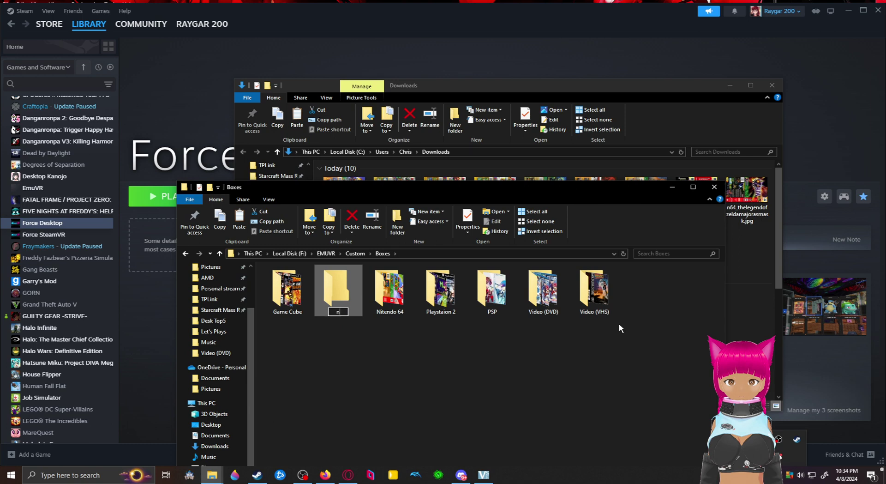
text(Nintendo 64 (Gold)
key(BackSpace)
key(BackSpace)
key(BackSpace)
text(OLD)
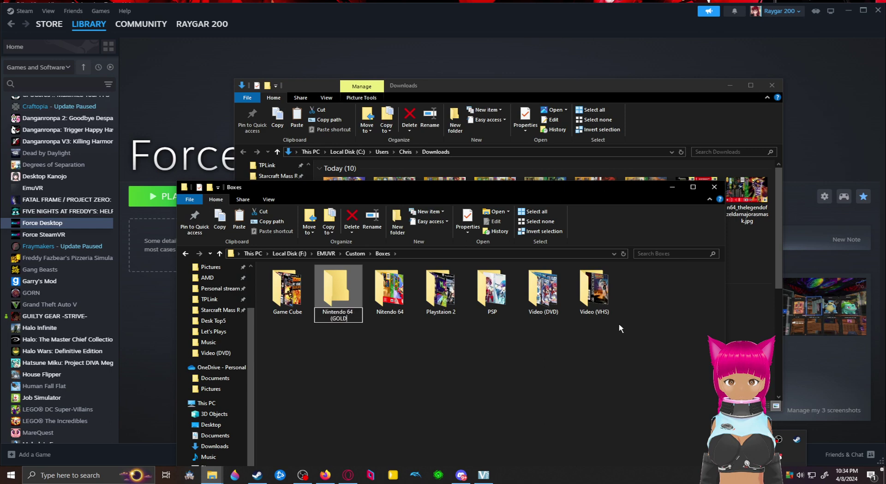
text())
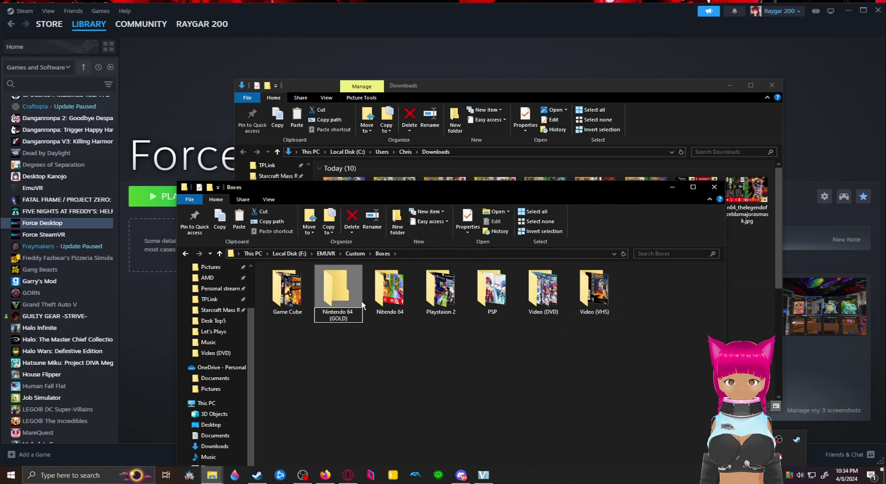
key(Return)
Paste the cut Ocarina of Time box art into the Nintendo 64 (GOLD) folder and show its contents as large thumbnails
double_click(344, 299)
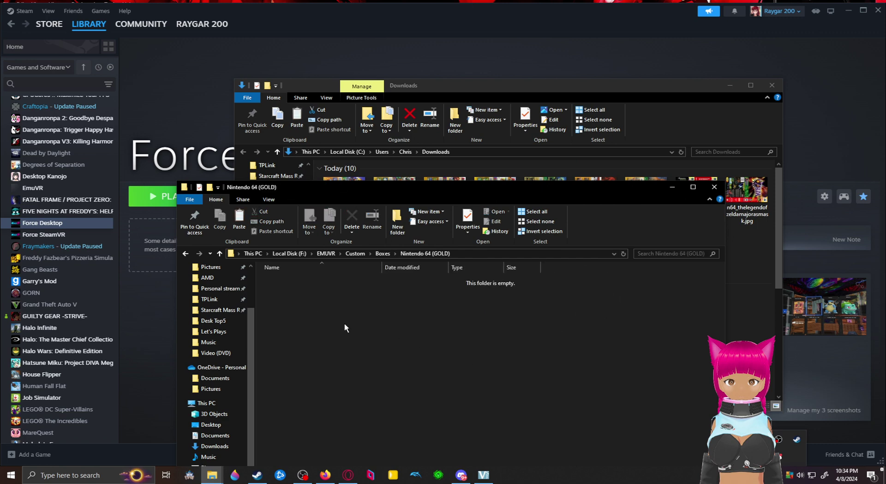
right_click(344, 323)
click(369, 400)
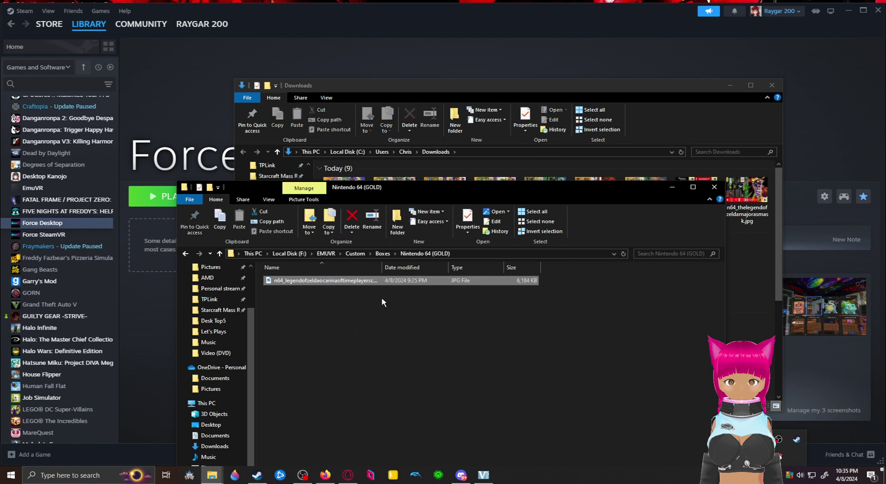
right_click(329, 280)
click(627, 203)
drag(593, 187, 573, 59)
click(699, 379)
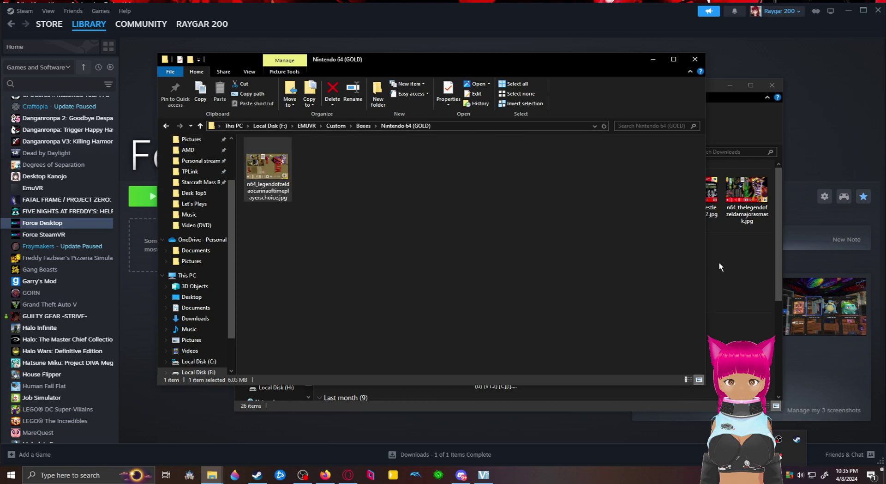
In the Misc folder's window, go to EMUVR/Games and open its Nintendo 64 (GOLD) folder
mouse_move(212, 475)
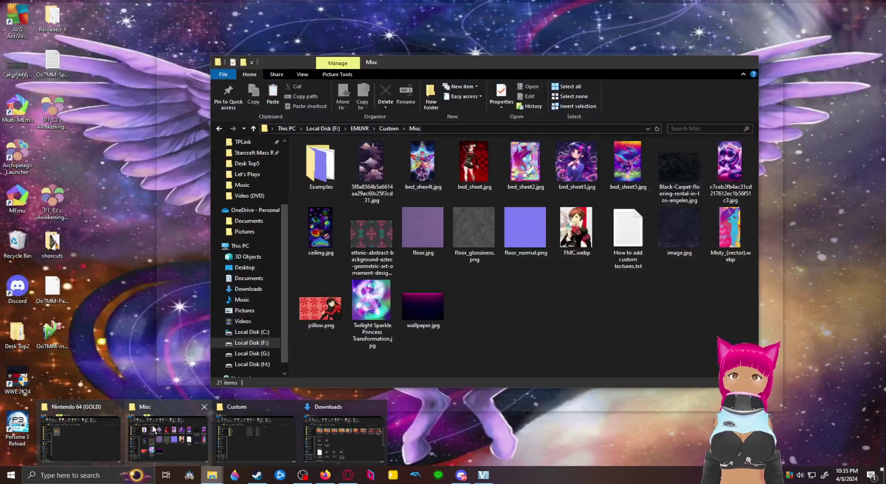
click(161, 438)
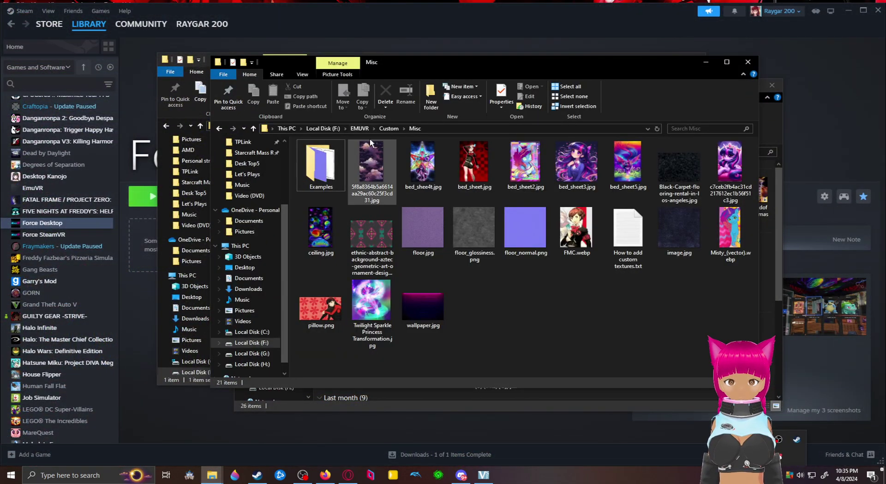
click(360, 129)
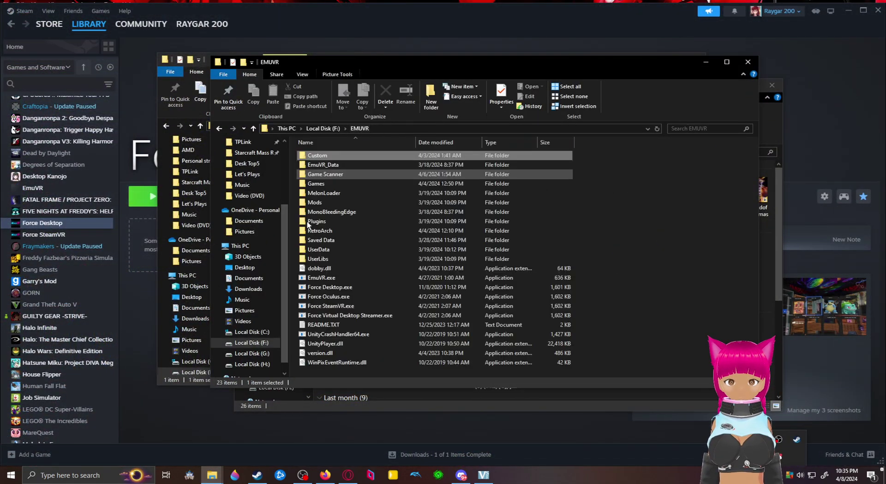
double_click(319, 183)
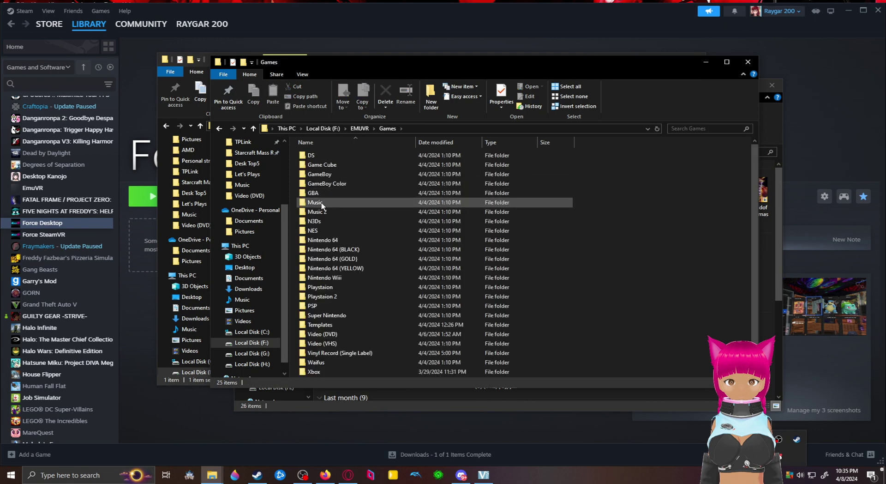
double_click(336, 259)
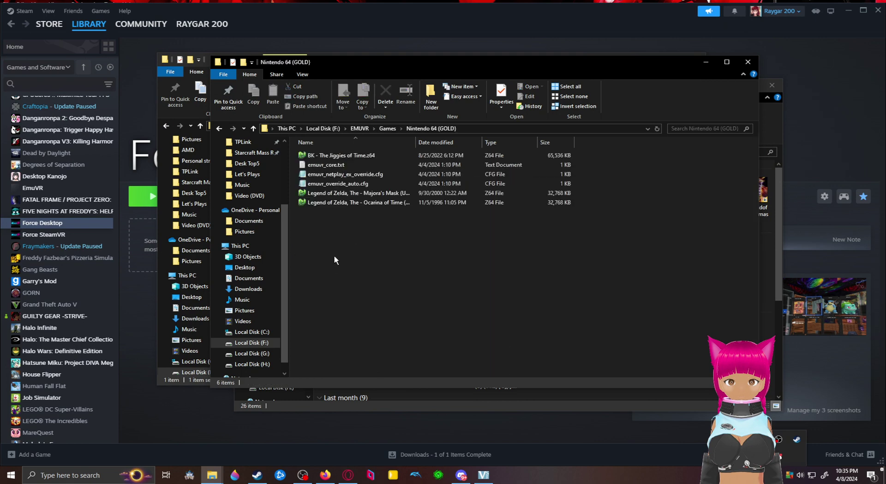
Copy the file name of the Legend of Zelda, The - Ocarina of Time (USA) ROM without renaming the file
right_click(360, 204)
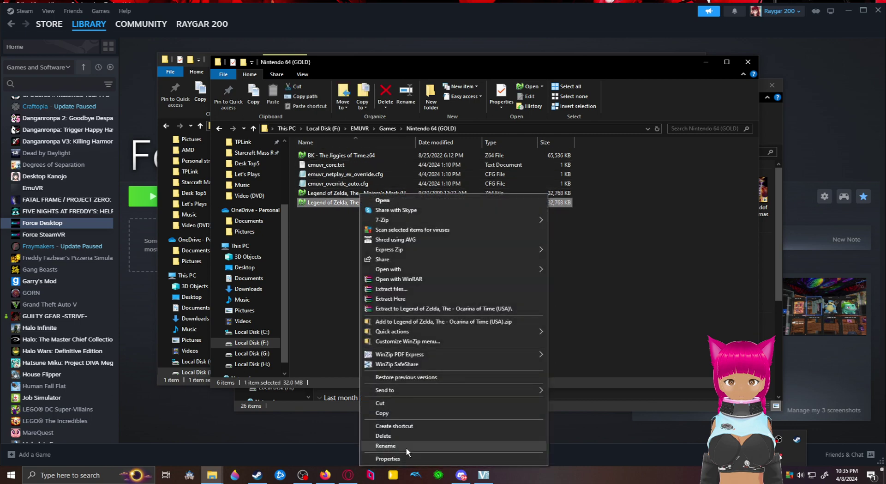
click(406, 447)
right_click(391, 202)
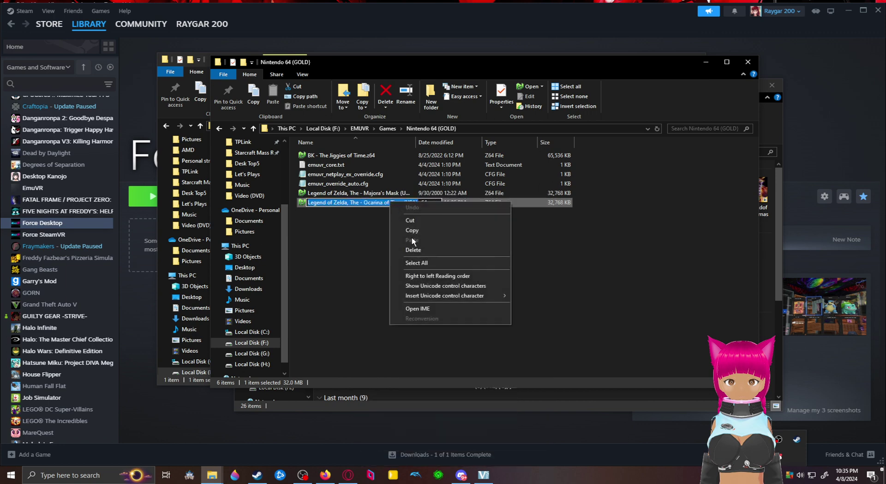
click(418, 231)
click(767, 282)
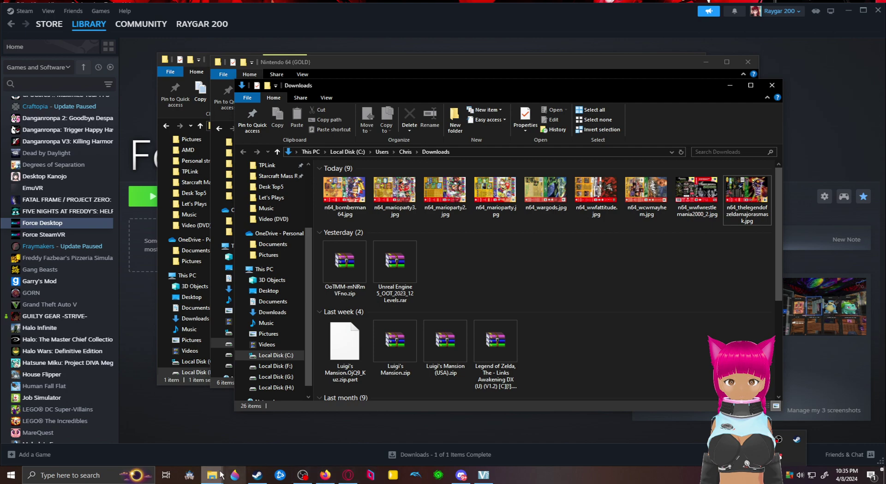
Rename the box art image in Custom/Boxes/Nintendo 64 (GOLD) to Legend of Zelda, The - Ocarina of Time (USA), using the copied ROM name
mouse_move(212, 475)
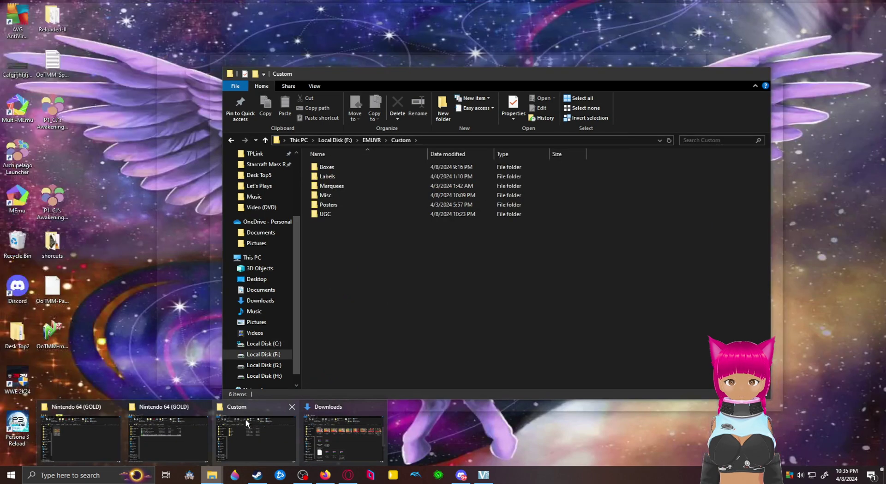
click(303, 263)
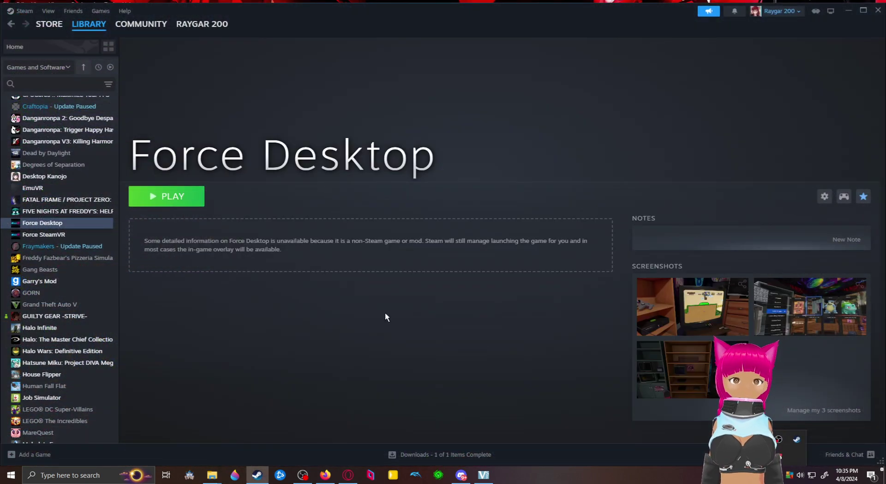
mouse_move(211, 474)
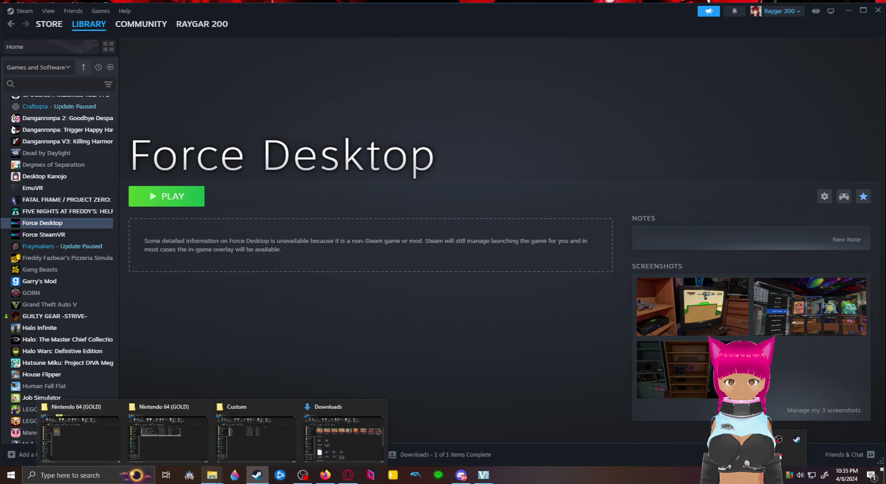
click(91, 422)
right_click(285, 172)
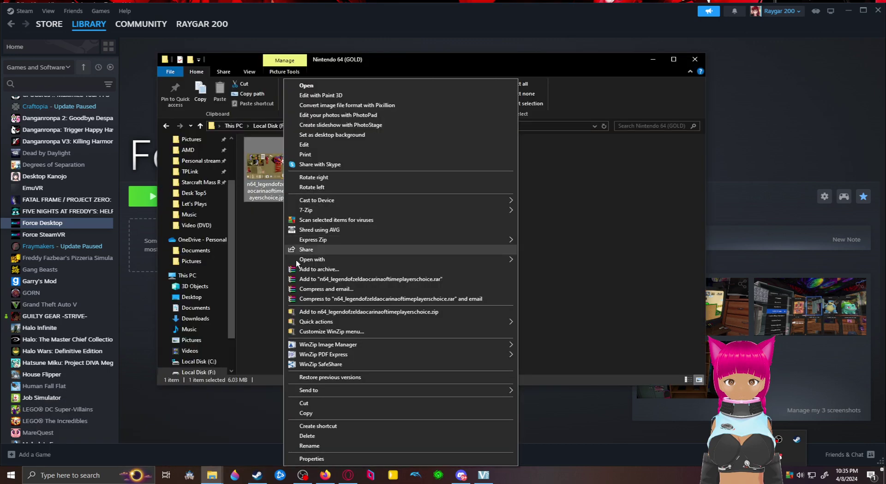
click(410, 446)
right_click(272, 196)
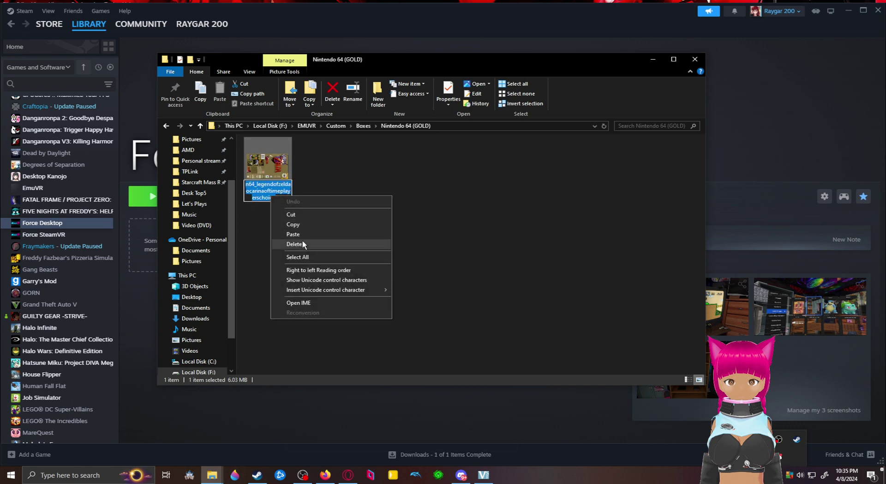
click(303, 242)
click(443, 280)
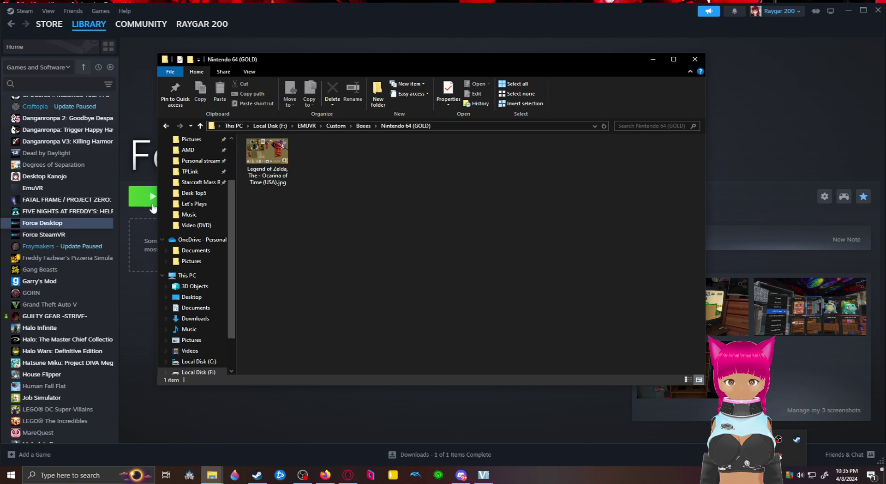
Minimize the box art folder window and look around the bedroom in EmuVR towards the shelves
click(659, 64)
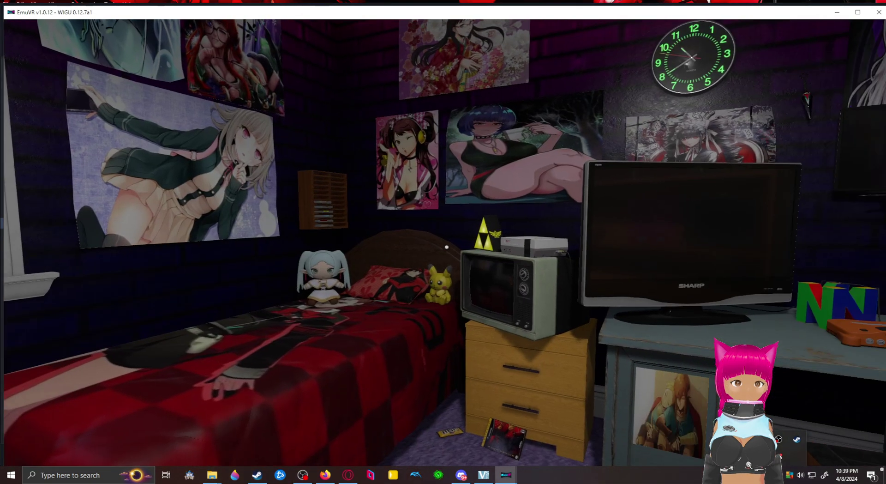
mouse_move(447, 247)
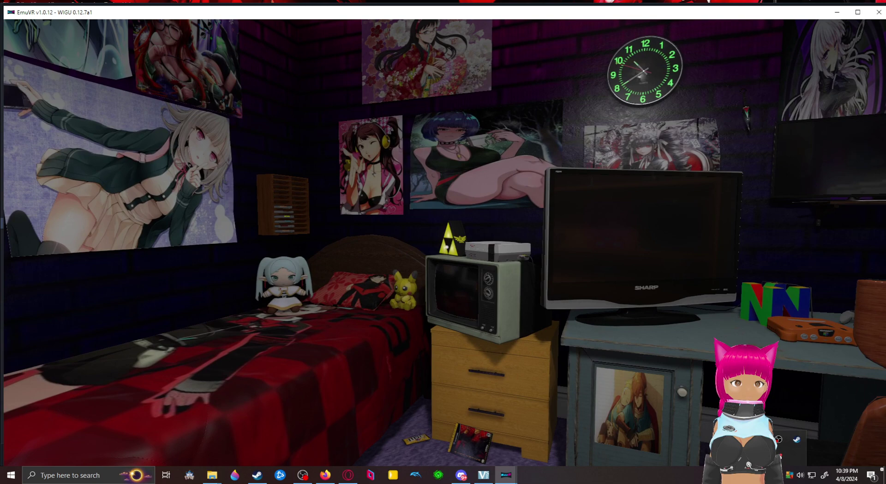
mouse_move(417, 249)
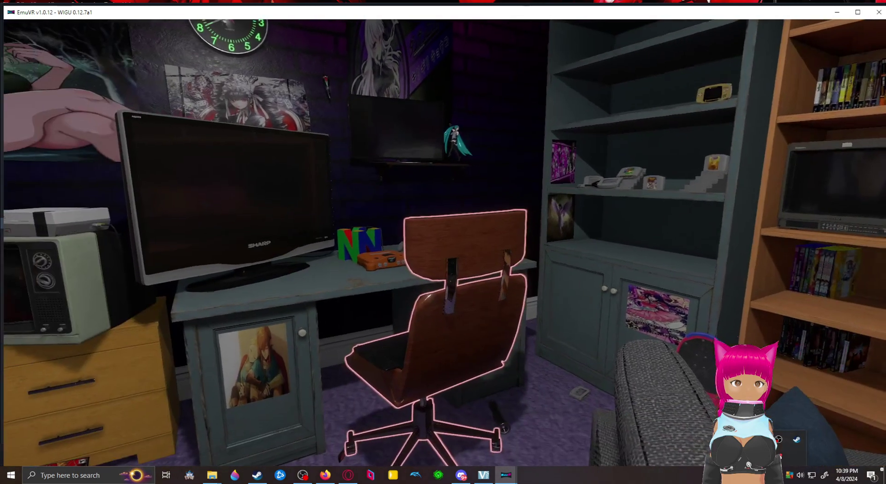
mouse_move(480, 247)
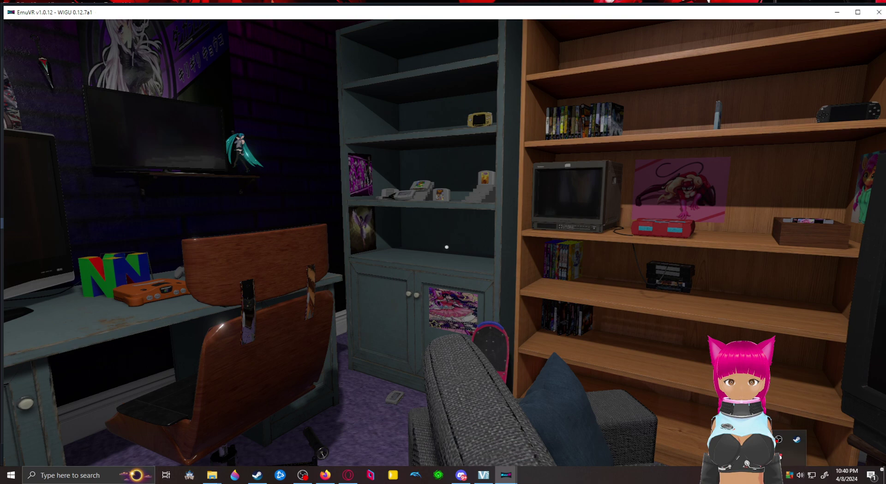
Open the EmuVR inventory and browse the Systems category through the GameCube items to the Nintendo 64 consoles and game boxes
key(Tab)
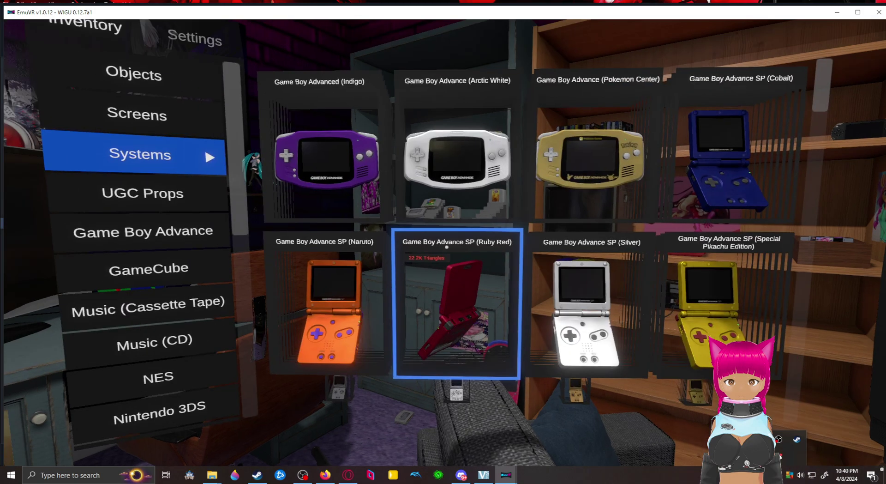
scroll(447, 247, down, 1)
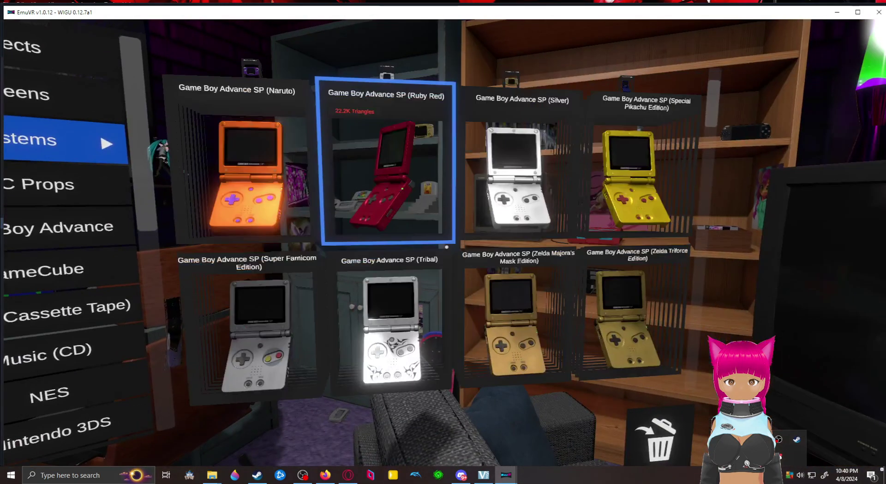
scroll(446, 246, down, 2)
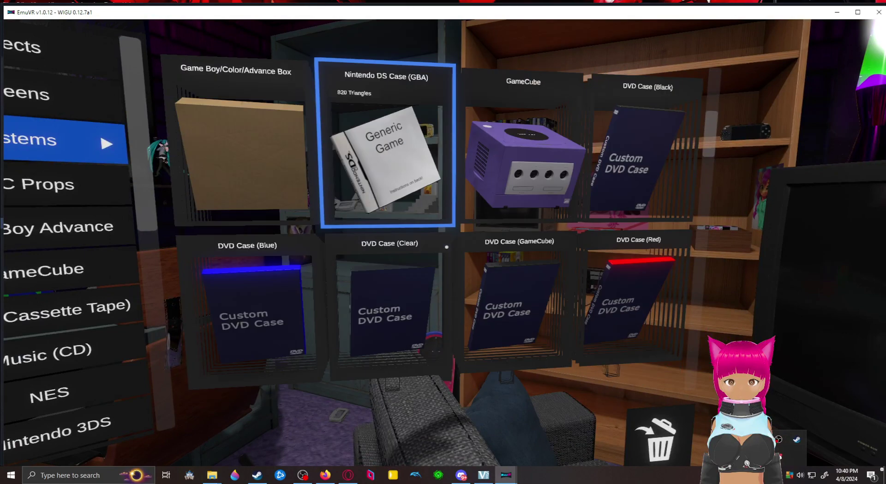
scroll(447, 247, down, 1)
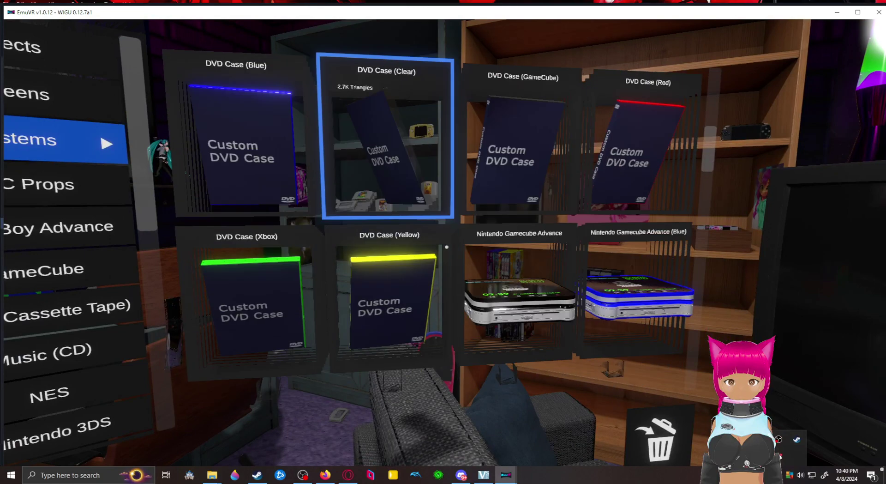
scroll(447, 247, down, 1)
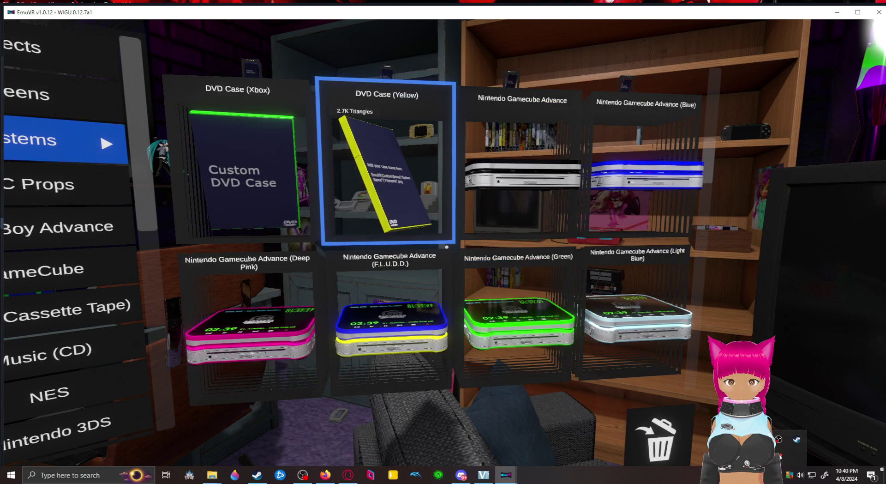
scroll(447, 247, down, 1)
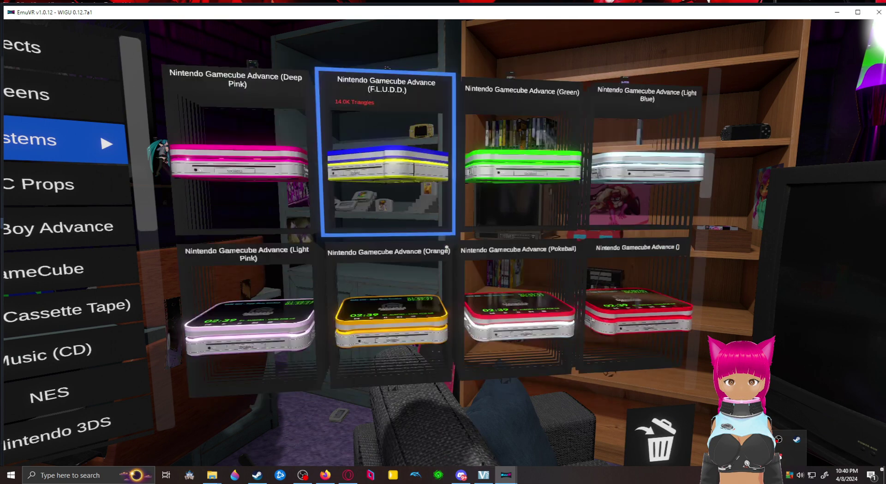
scroll(447, 247, down, 1)
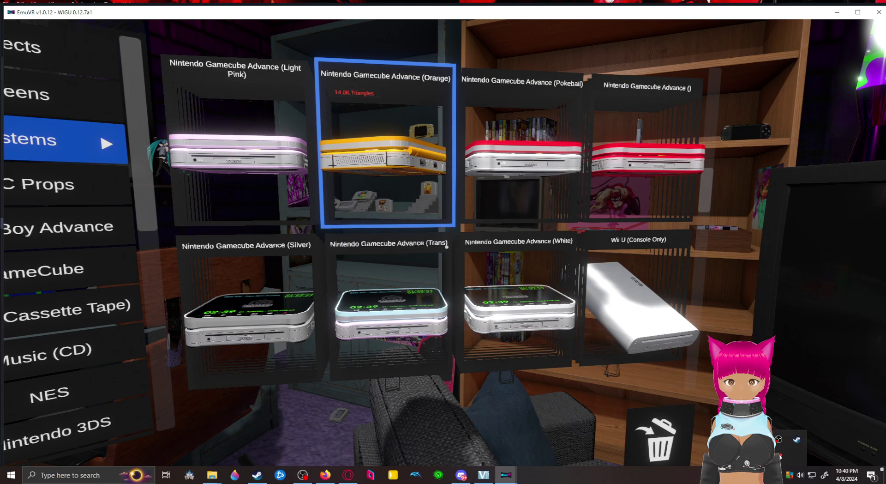
scroll(447, 246, down, 2)
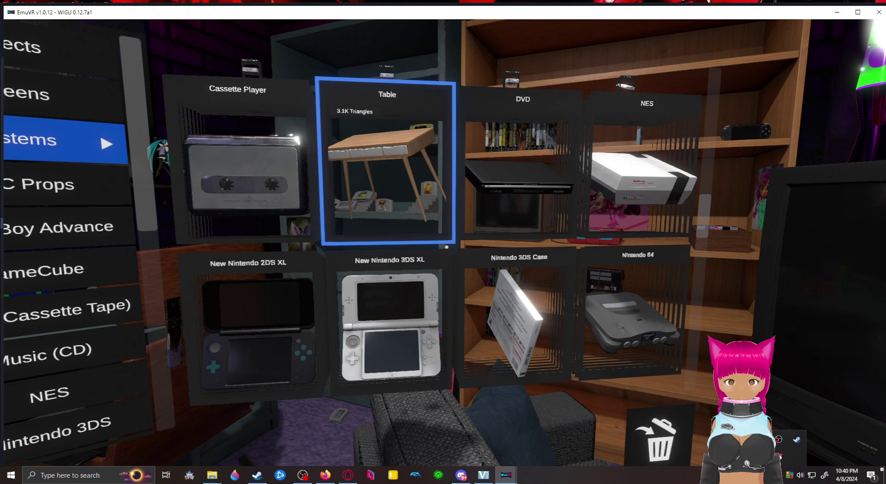
scroll(447, 247, down, 2)
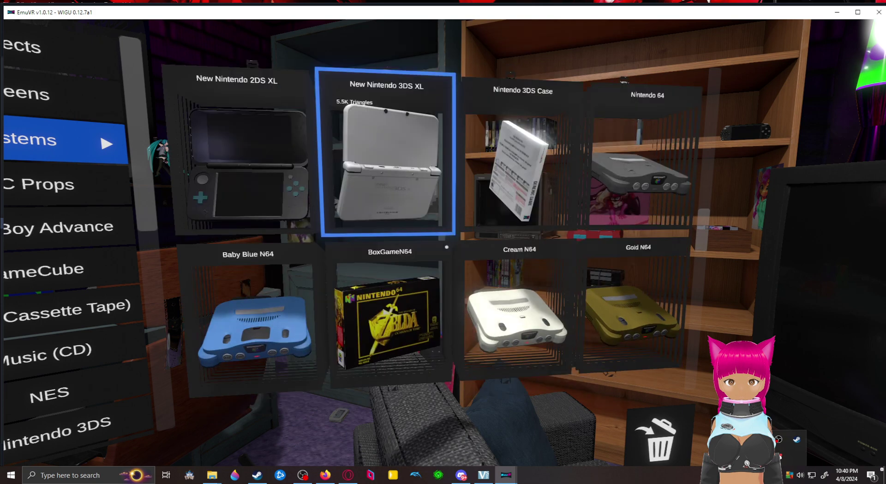
scroll(447, 247, down, 1)
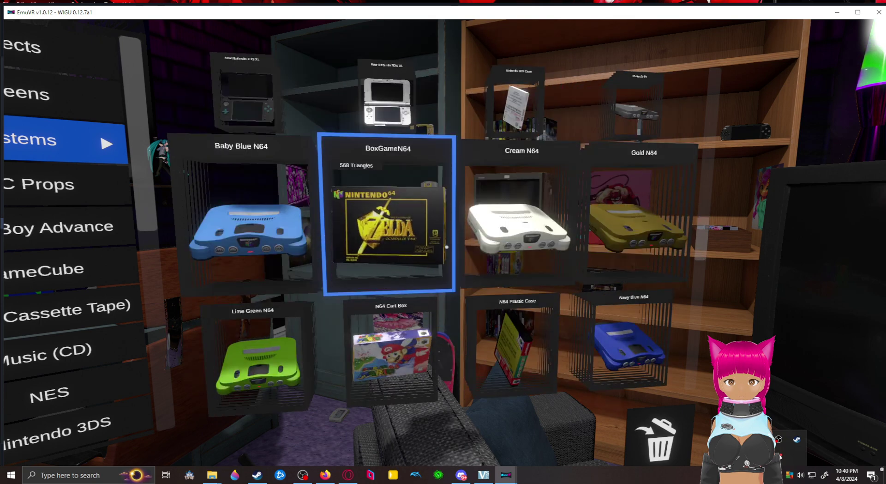
scroll(446, 247, down, 1)
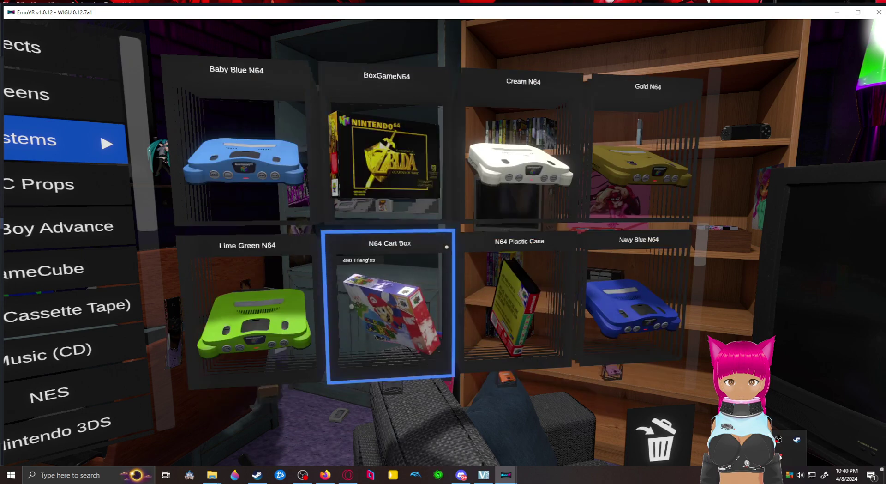